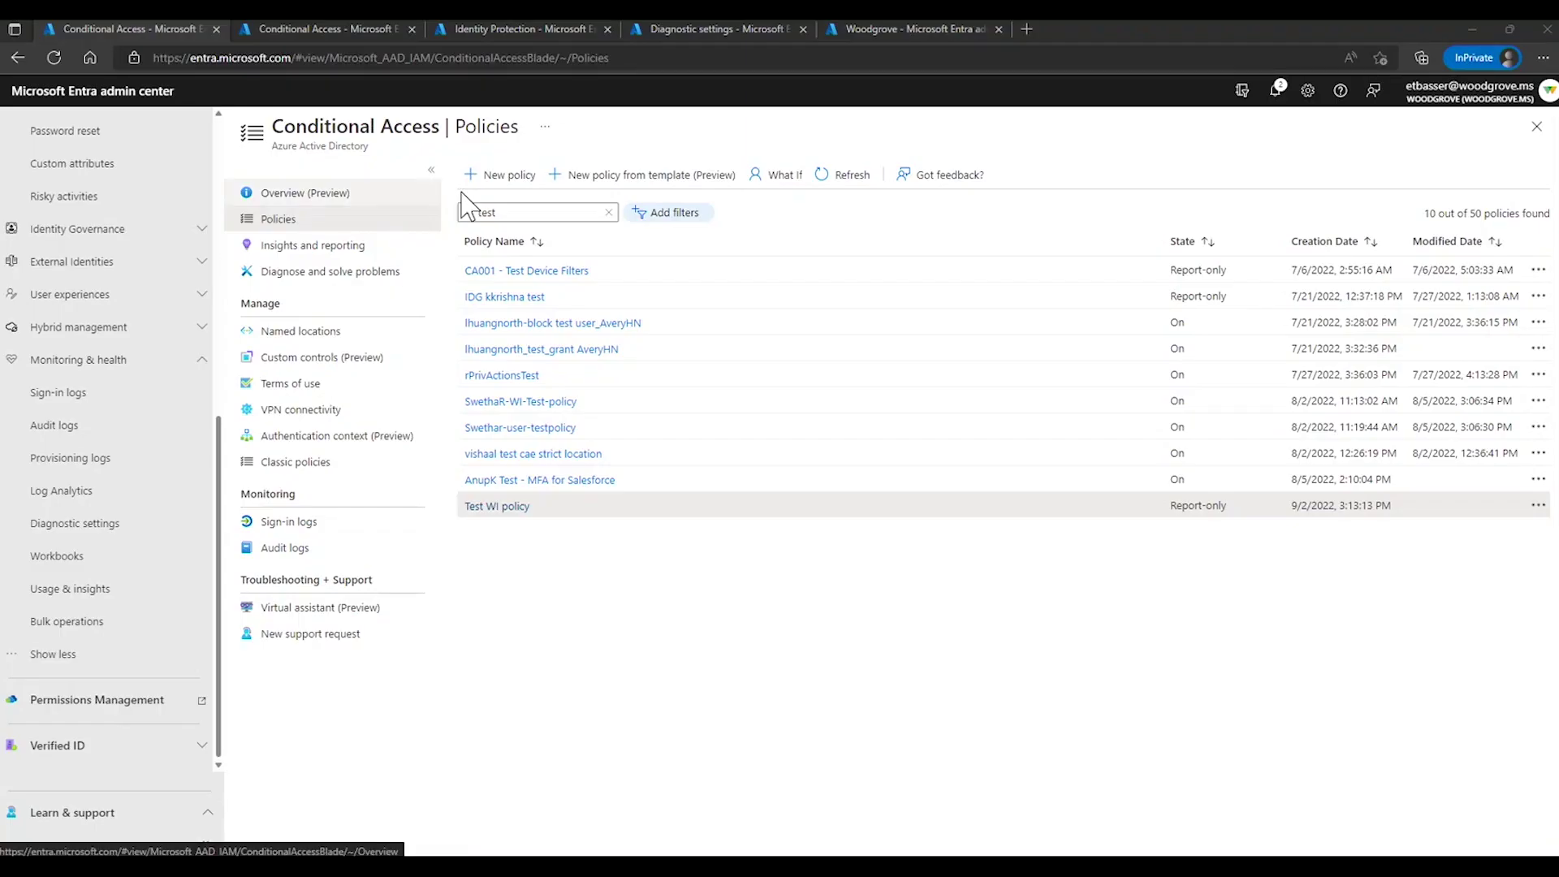
- Start a new Conditional Access policy from the Policies page
left_click(497, 174)
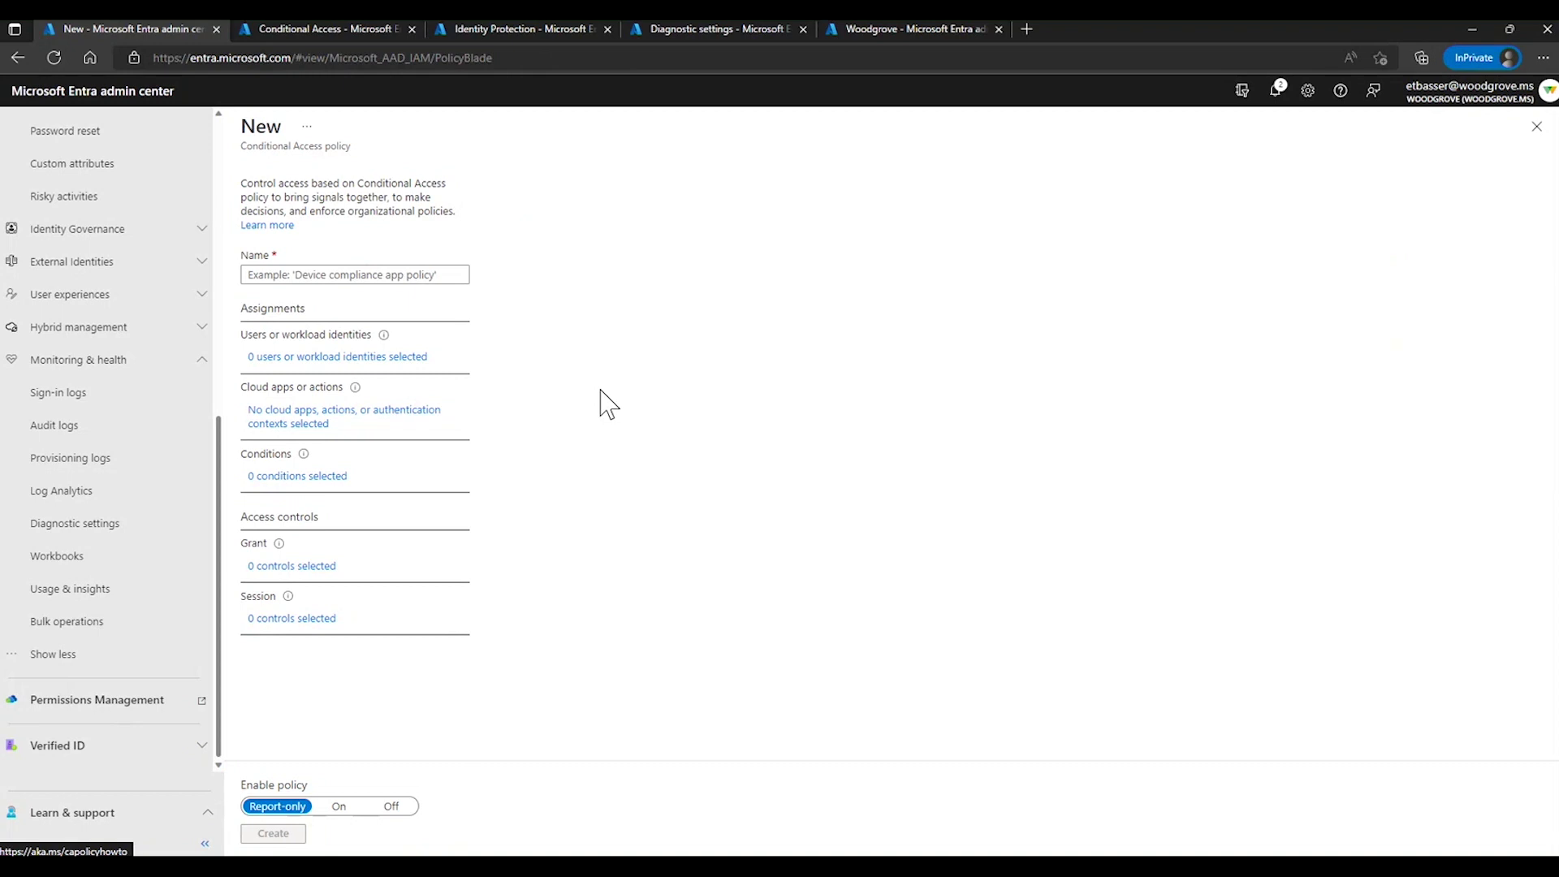
- Name the policy 'test policy for WI' and target workload identities, all owned service principals
left_click(326, 276)
type("test policy for WI")
left_click(400, 364)
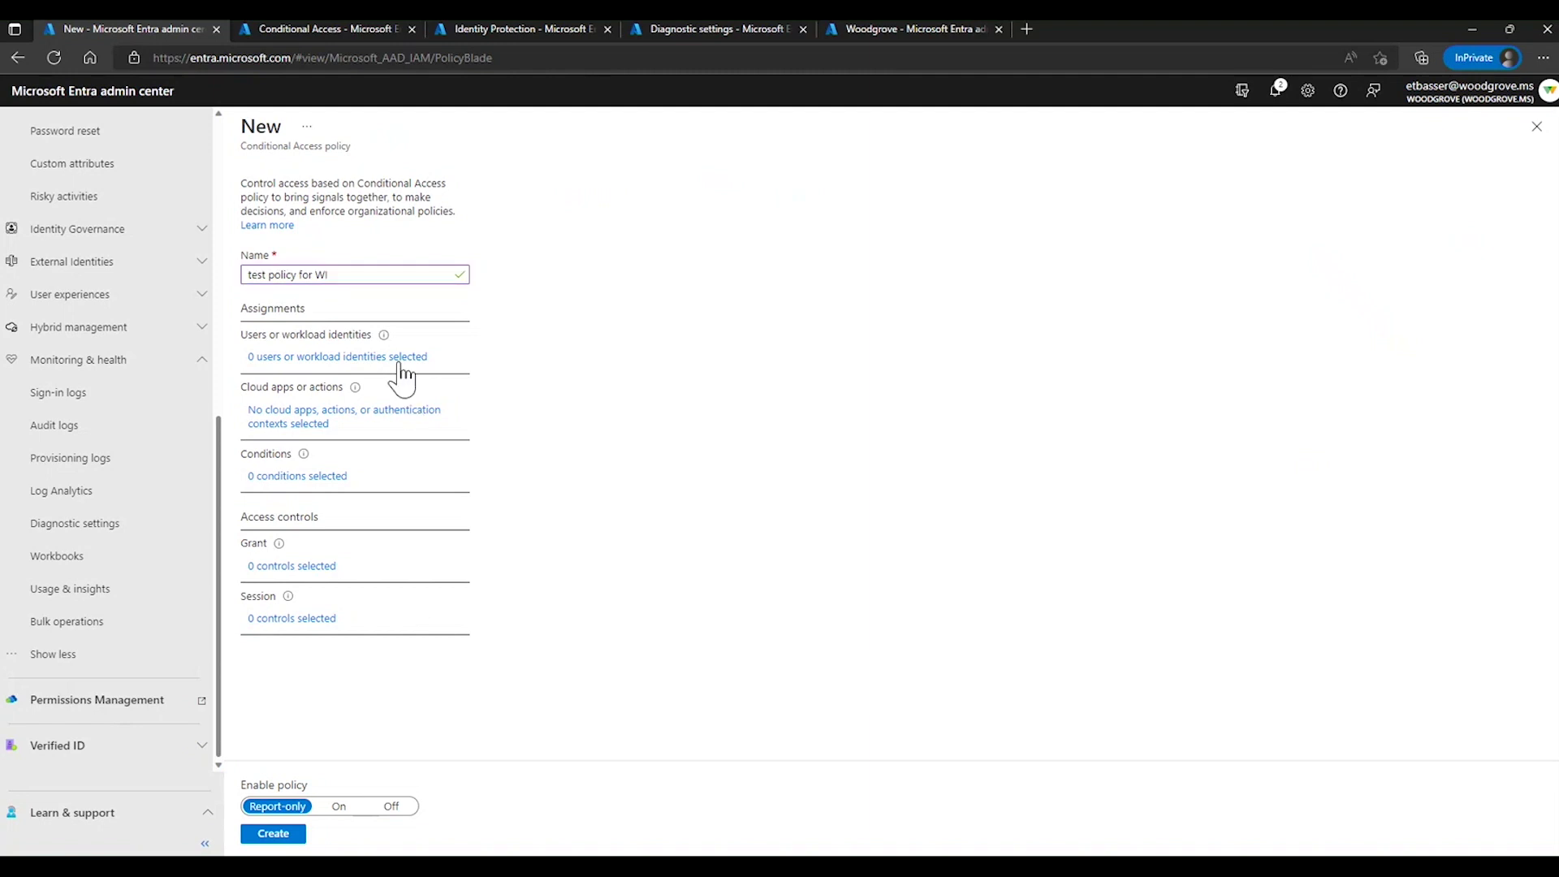
left_click(528, 275)
left_click(529, 322)
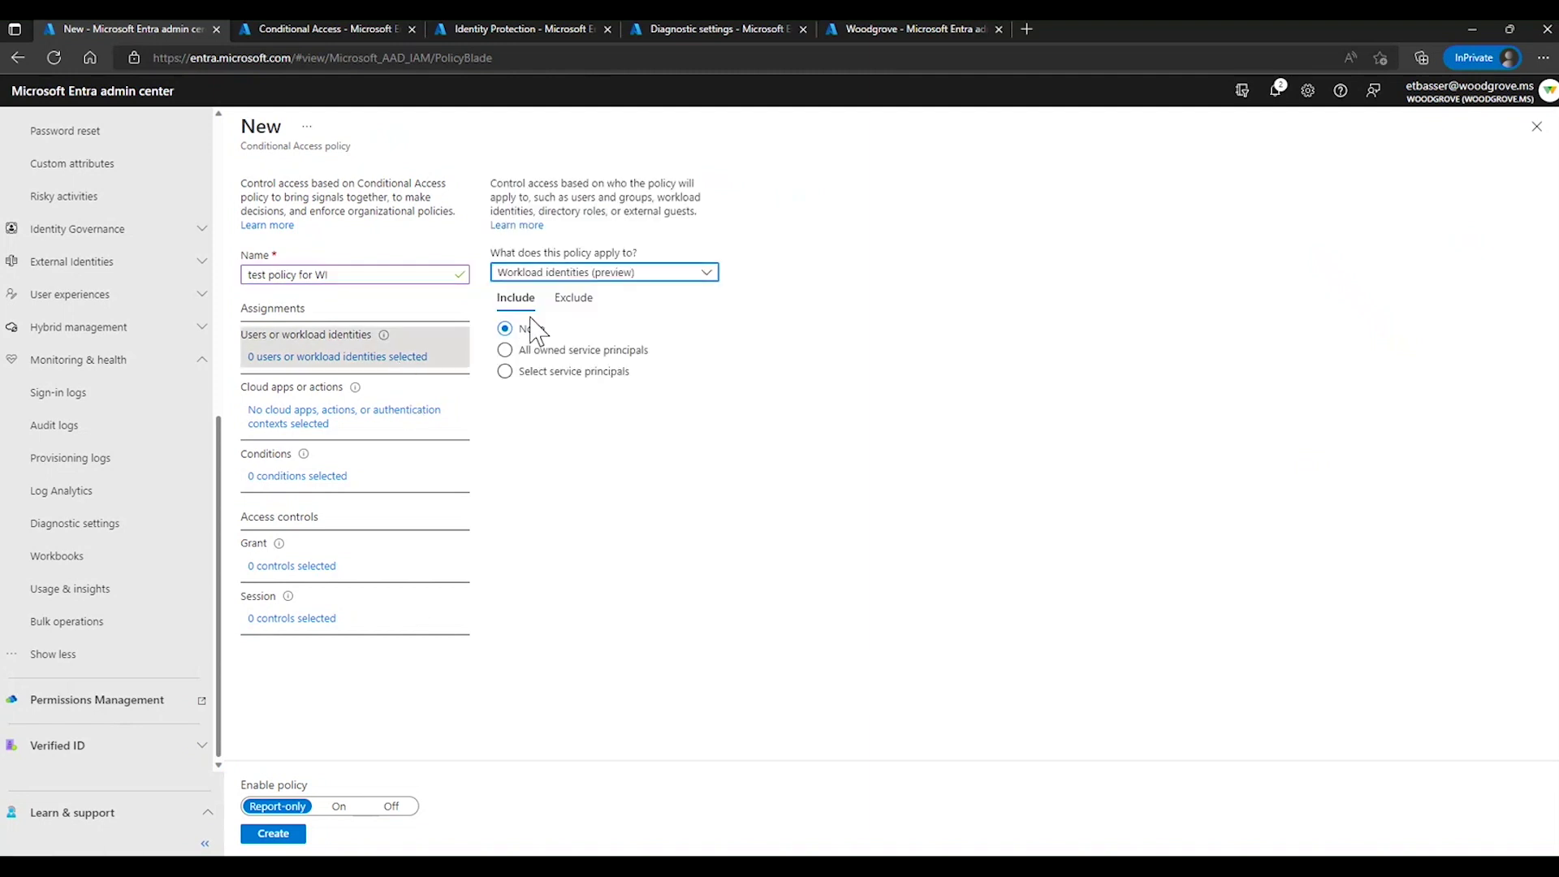
left_click(509, 352)
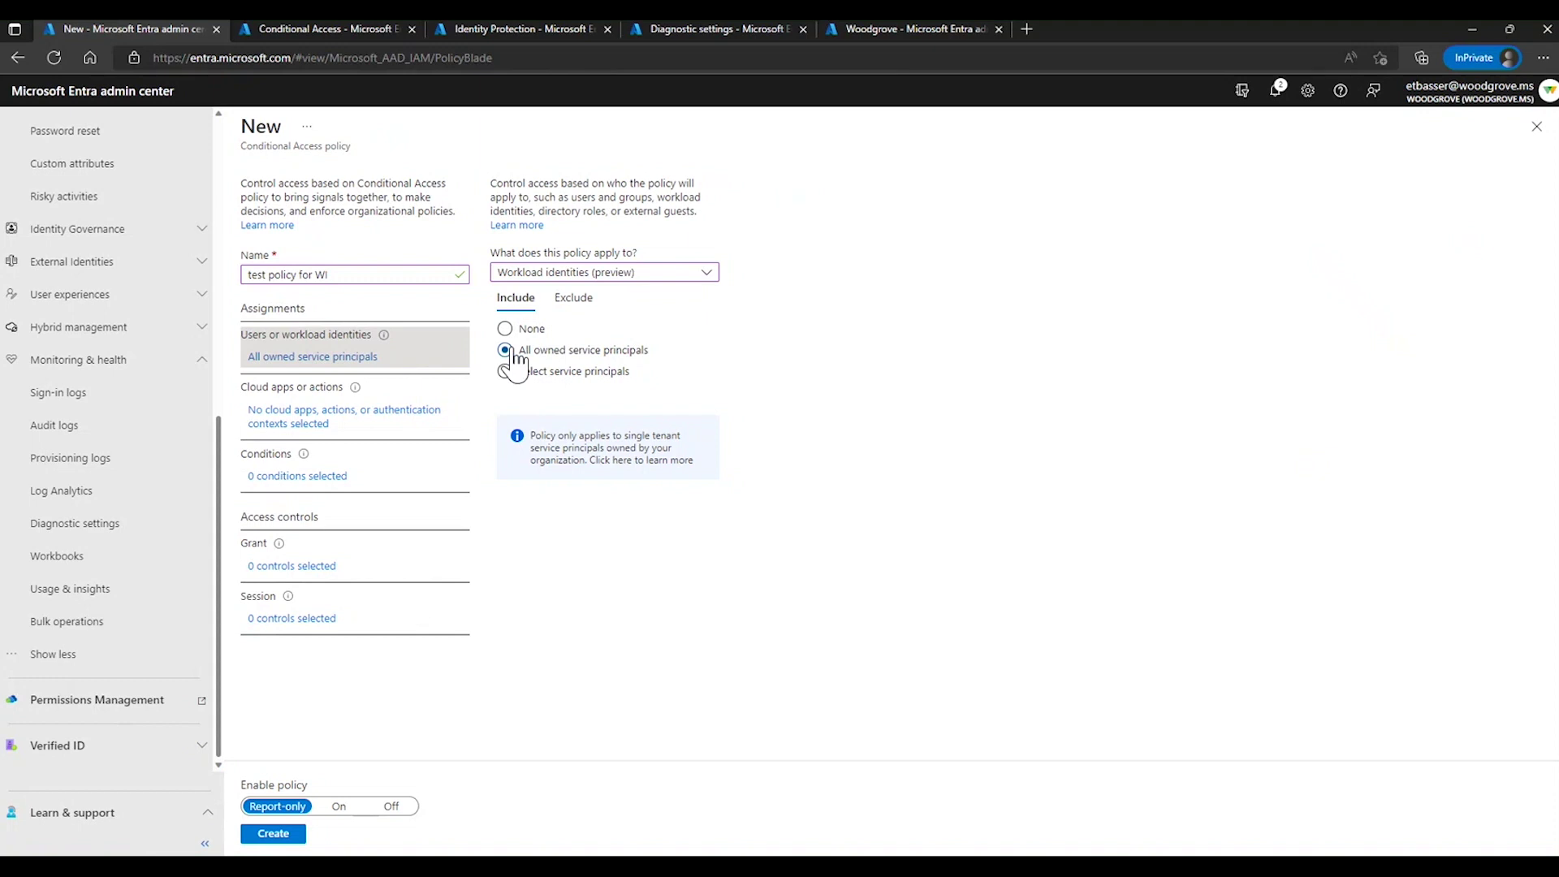
- Browse specific service principals for 'Contoso', keep all owned ones, and include all cloud apps
left_click(505, 372)
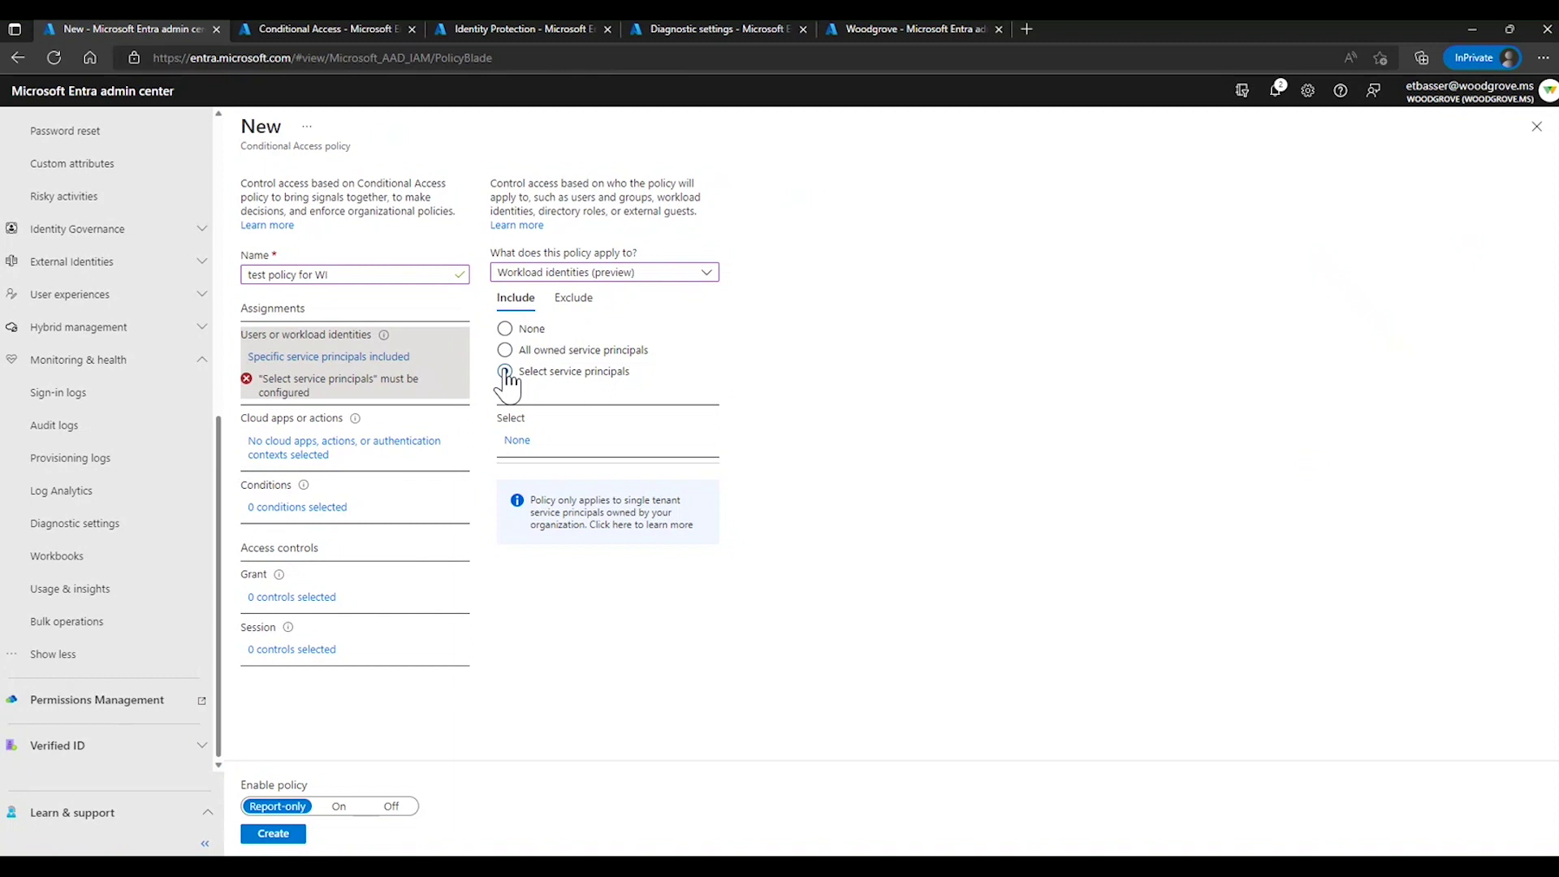
left_click(520, 441)
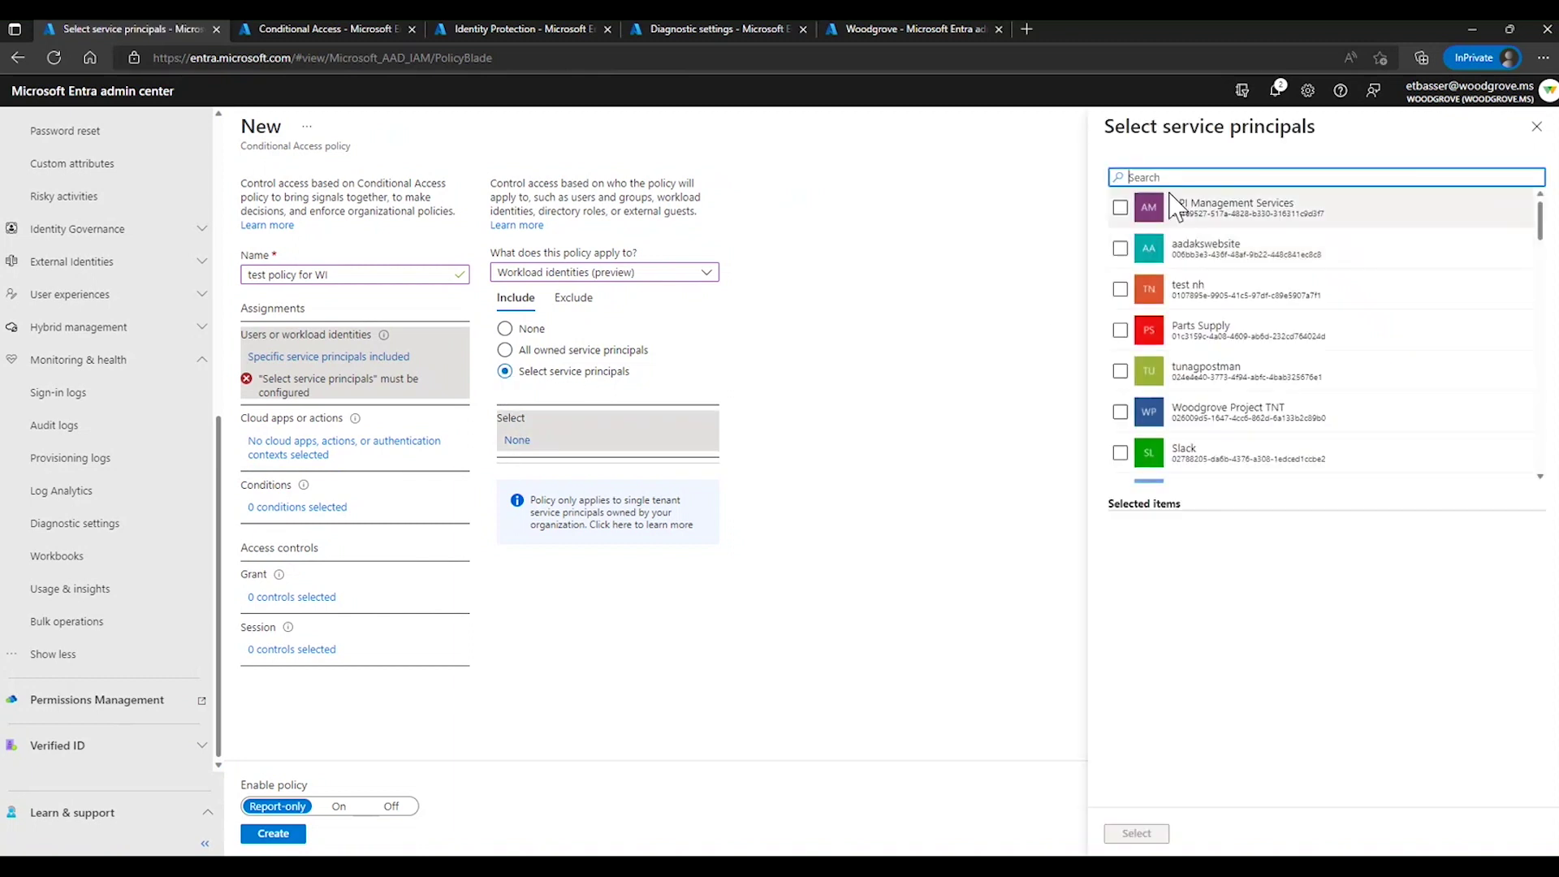
type("Contoso")
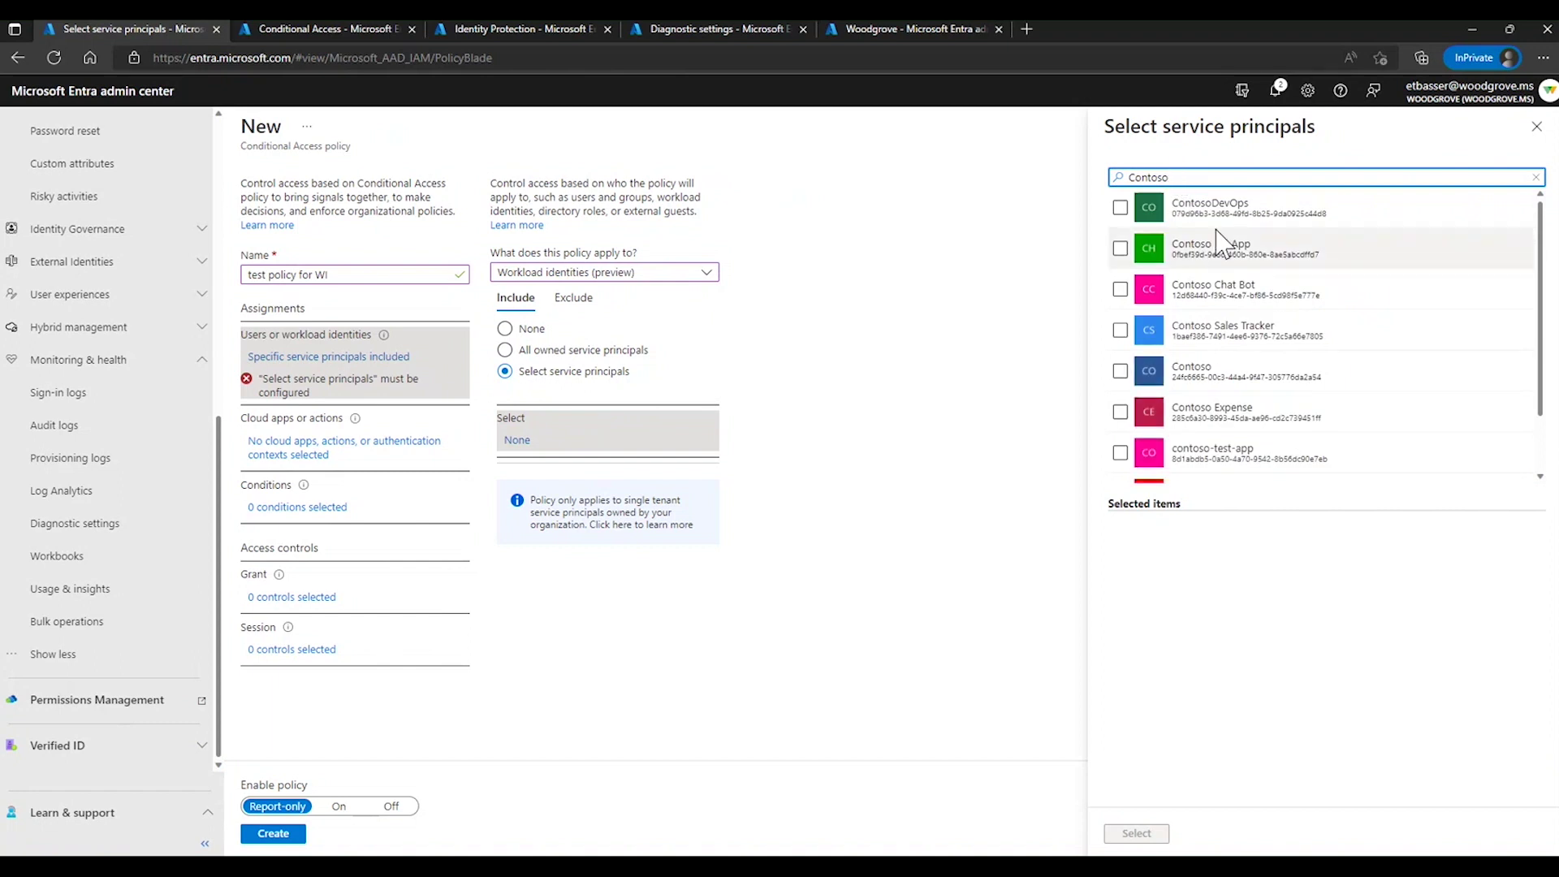
scroll(1223, 254, "down", 2)
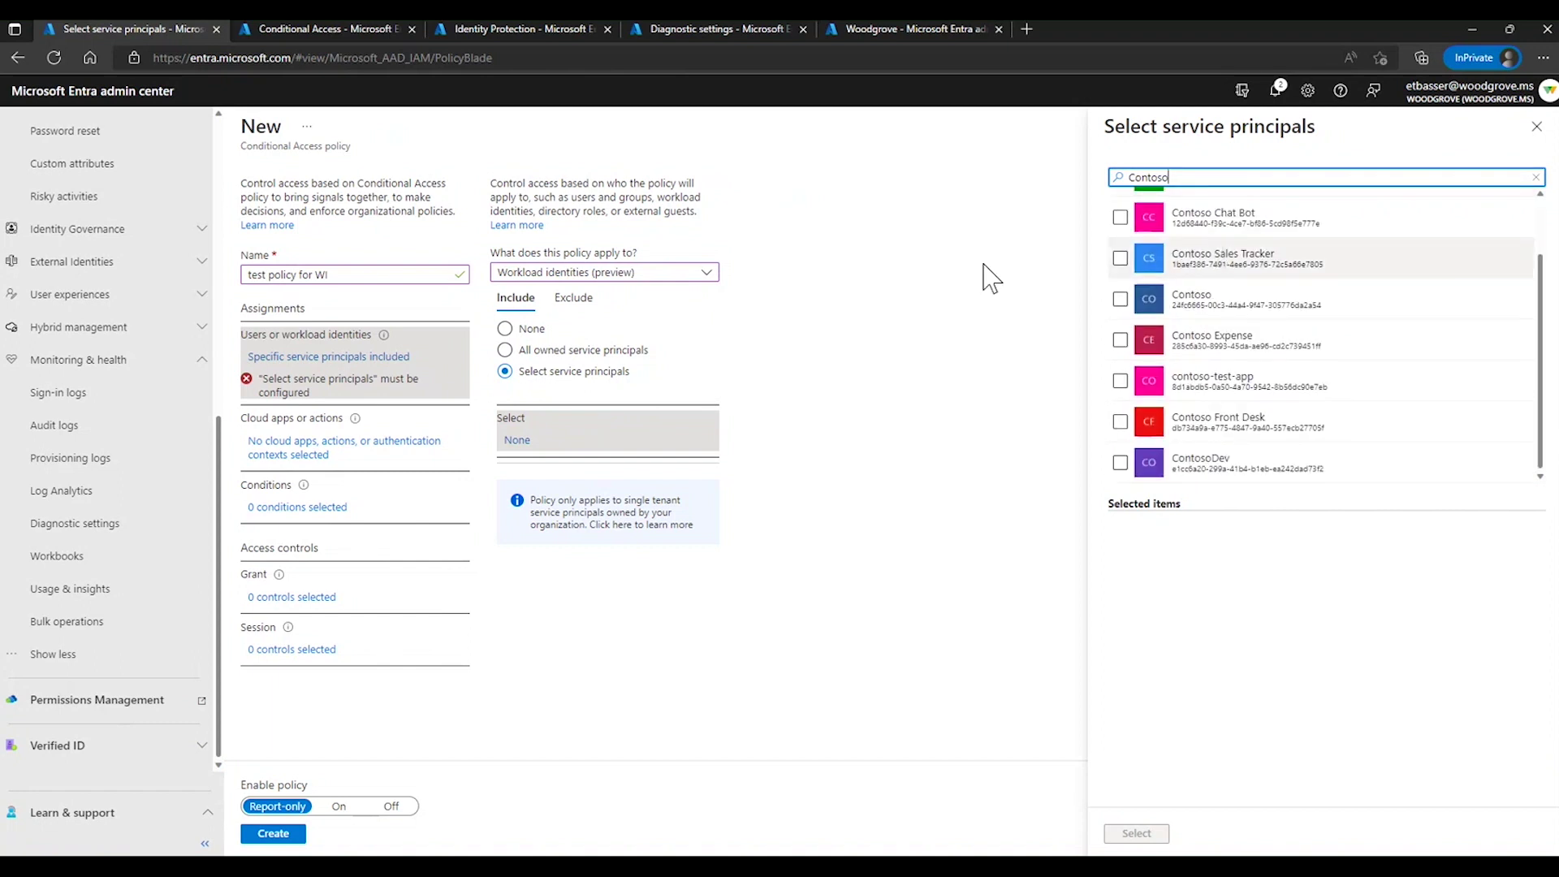
left_click(505, 353)
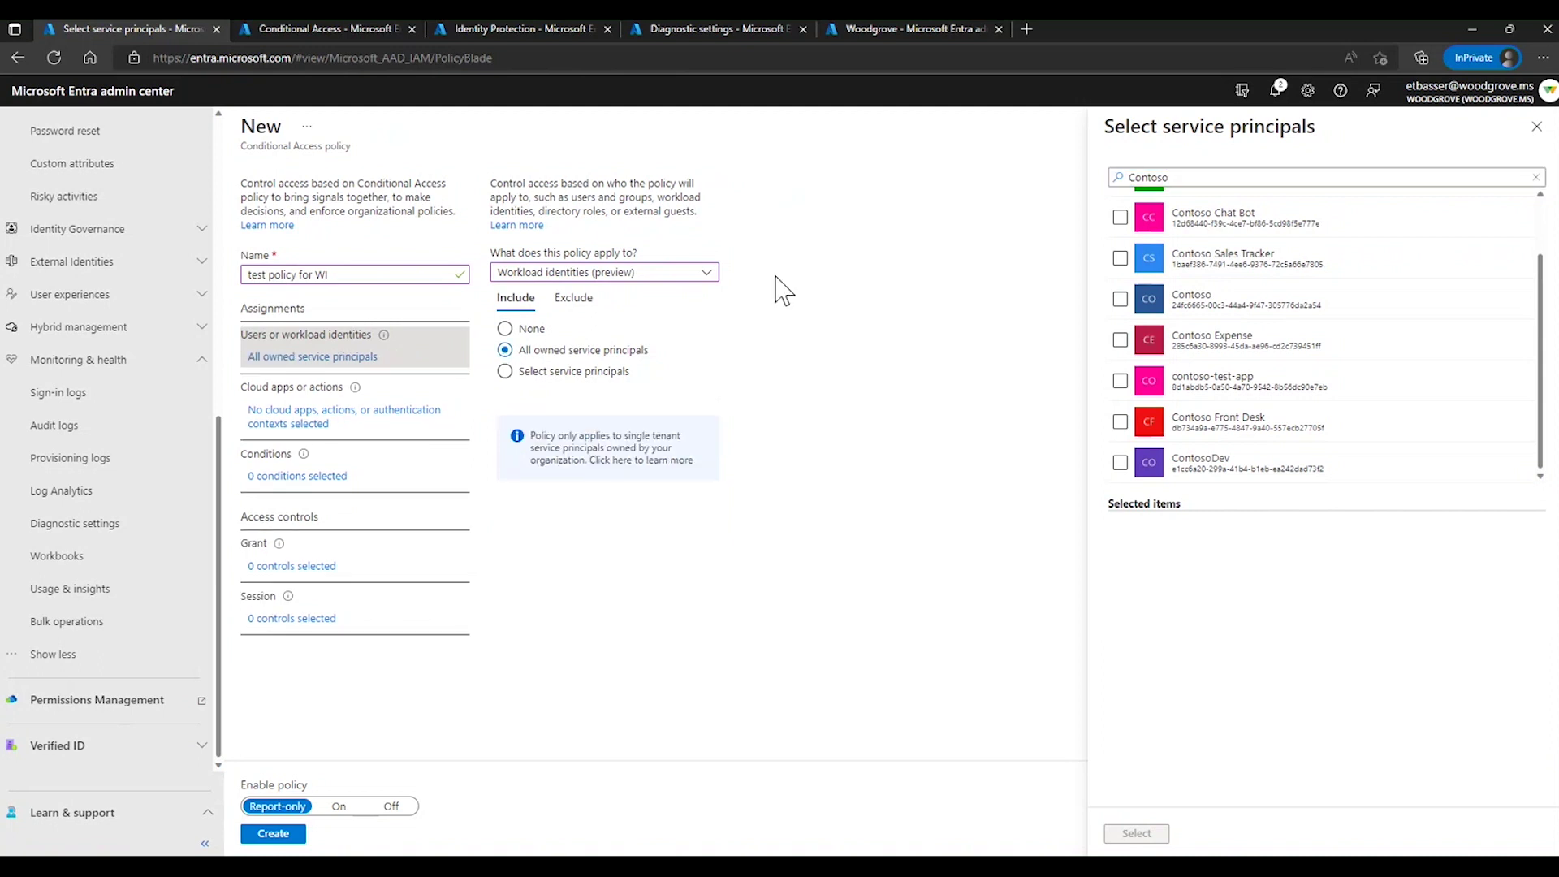
left_click(370, 420)
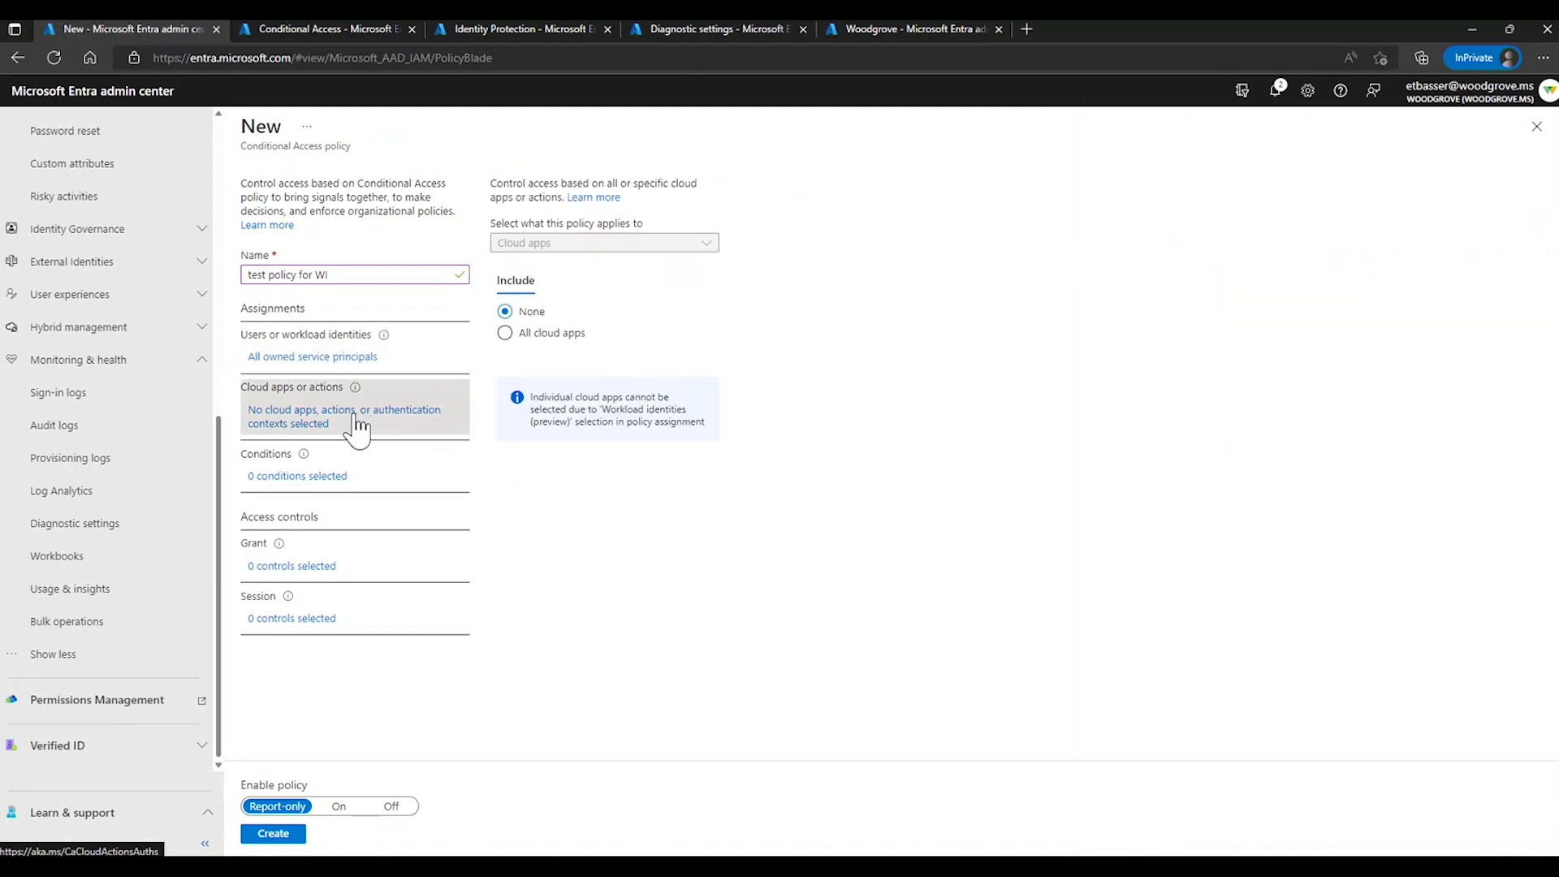
left_click(504, 333)
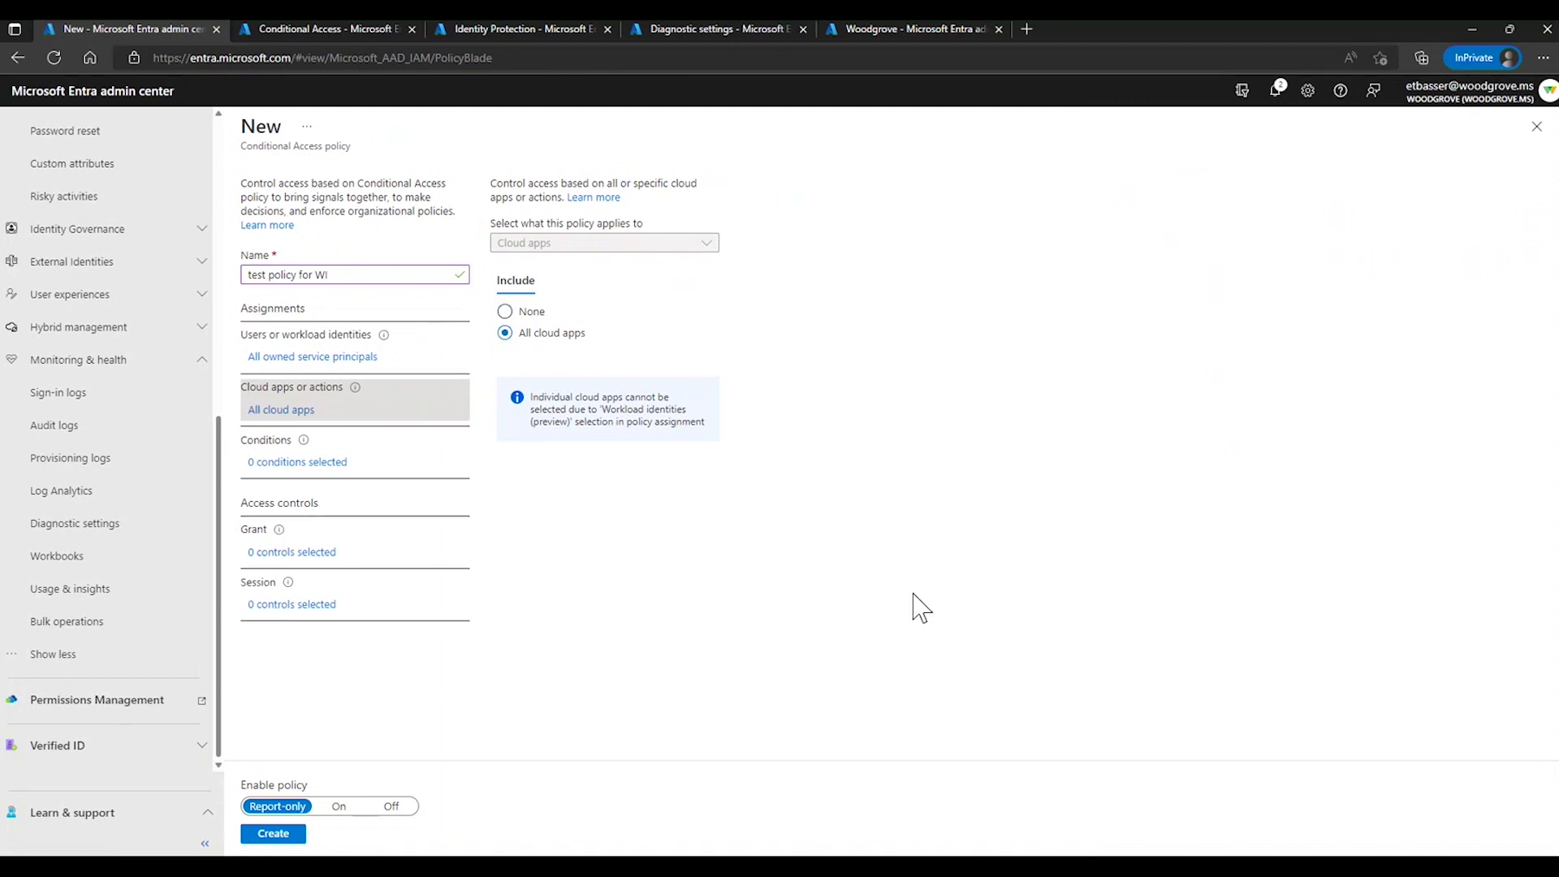
- Turn on the service principal risk condition for High, Medium and Low risk
left_click(320, 462)
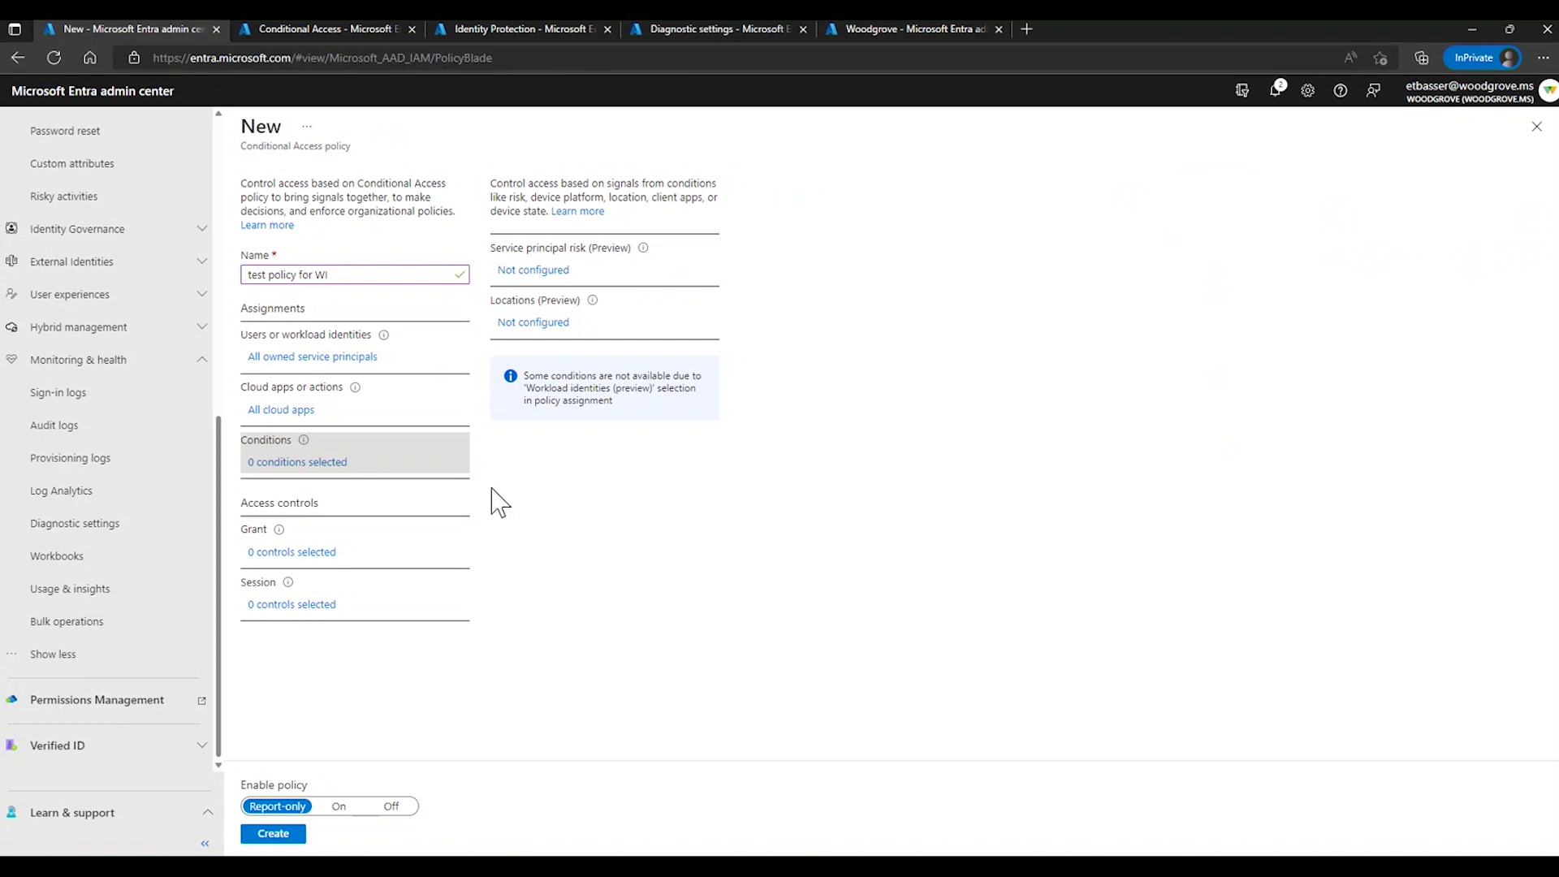
left_click(519, 276)
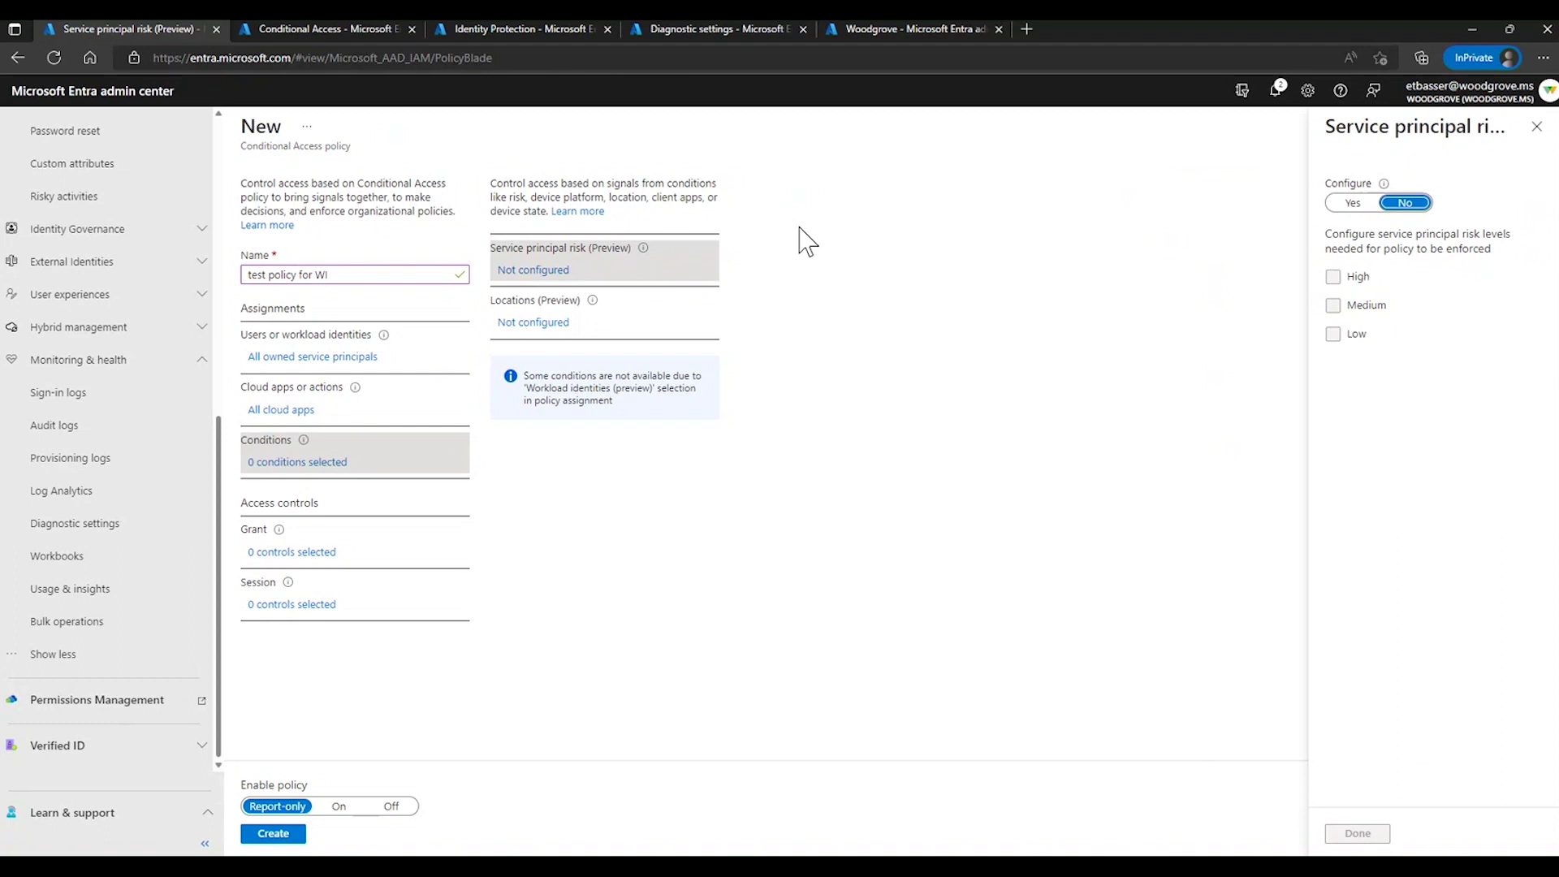
left_click(1365, 207)
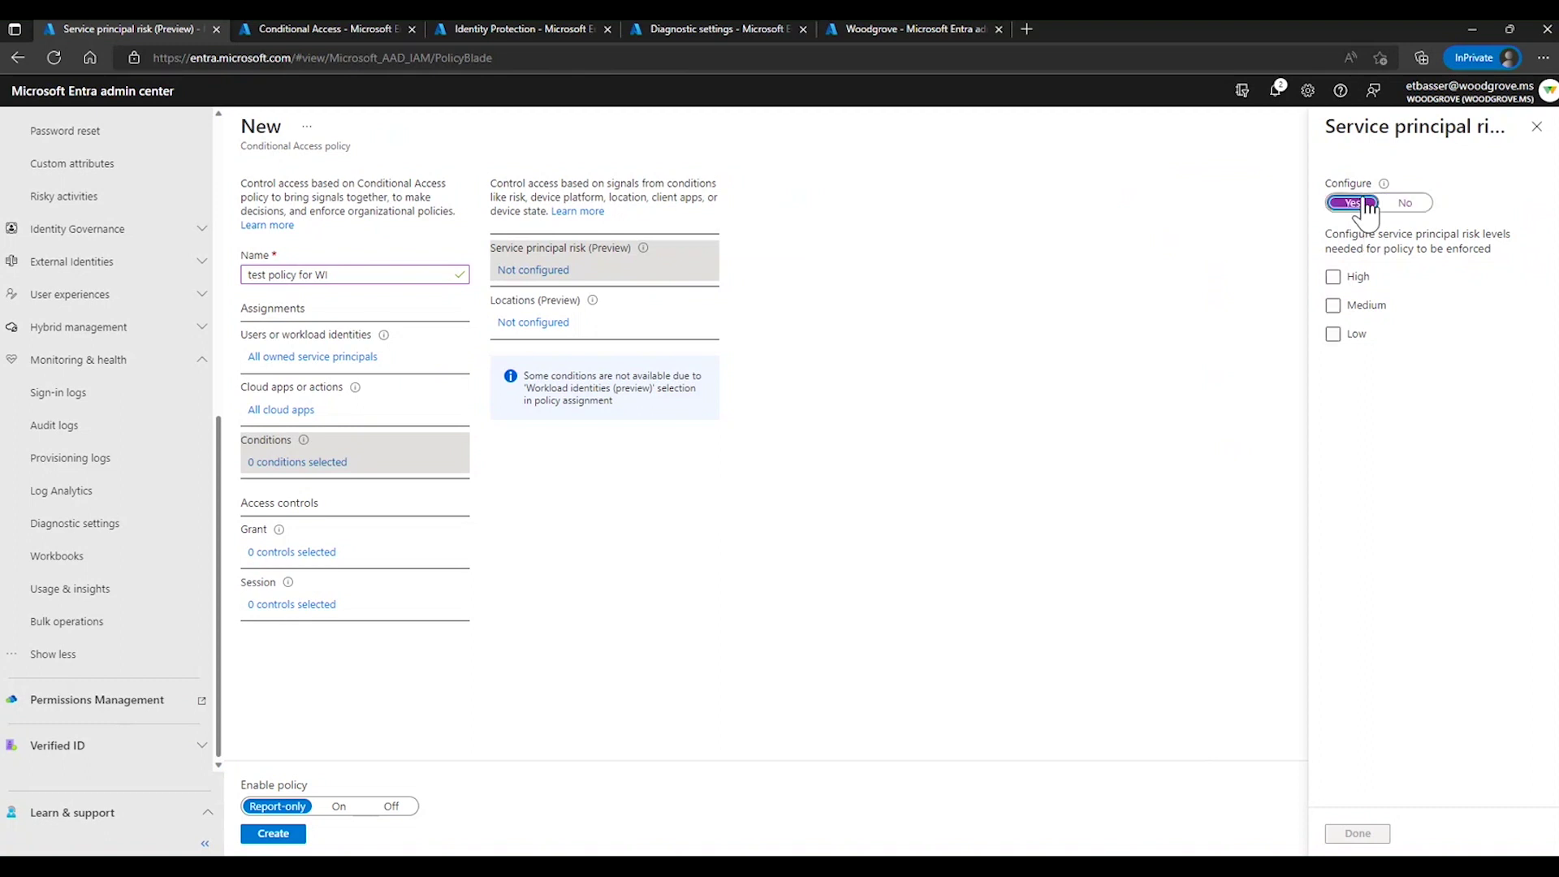
left_click(1337, 279)
left_click(1334, 307)
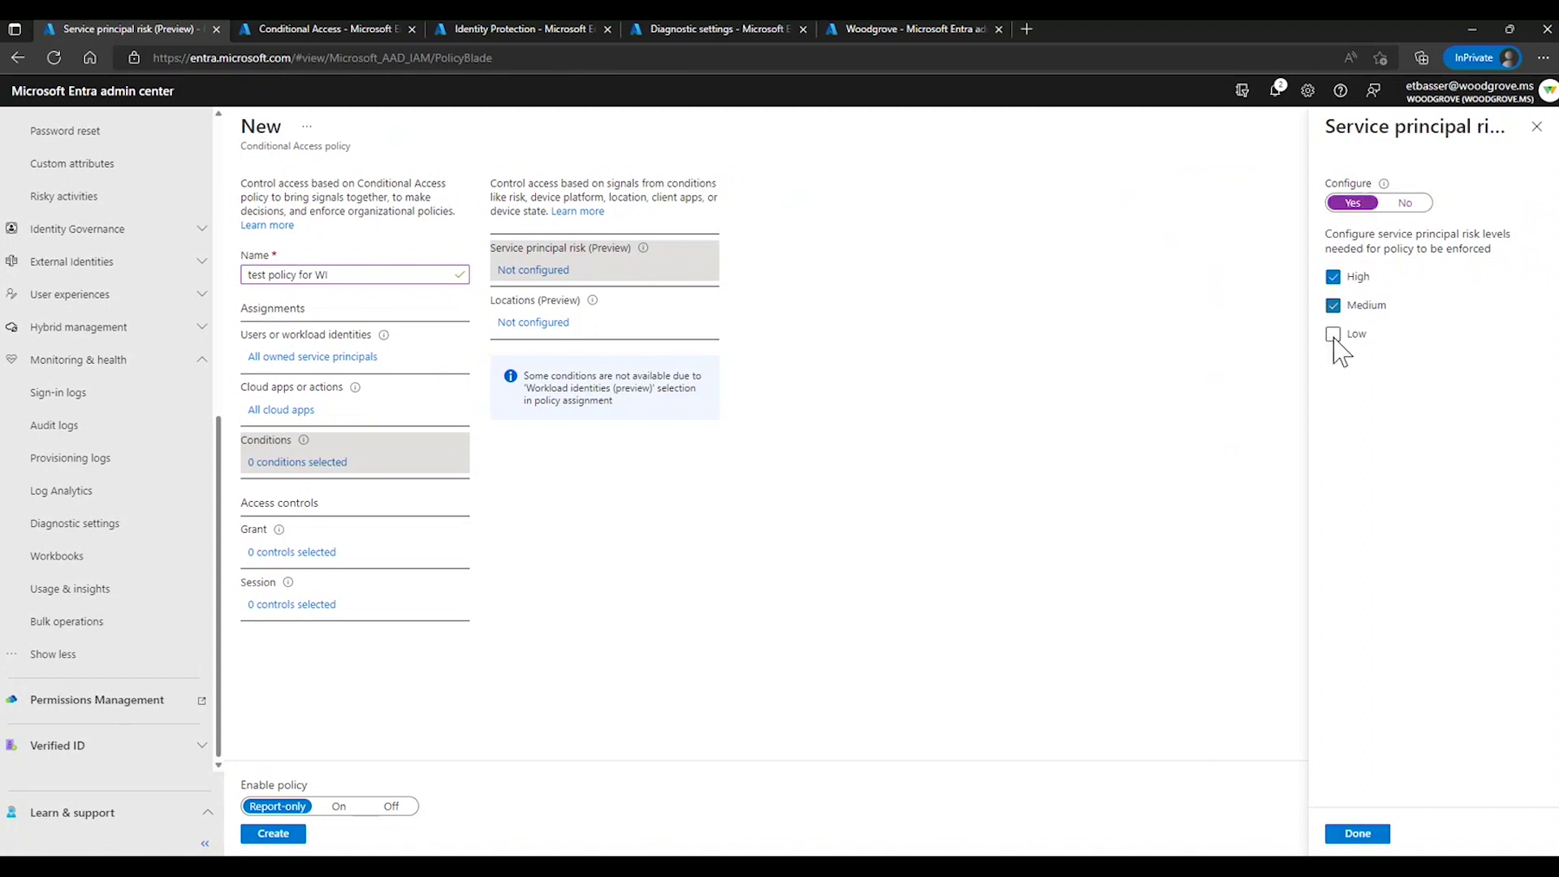
left_click(1333, 334)
left_click(1358, 834)
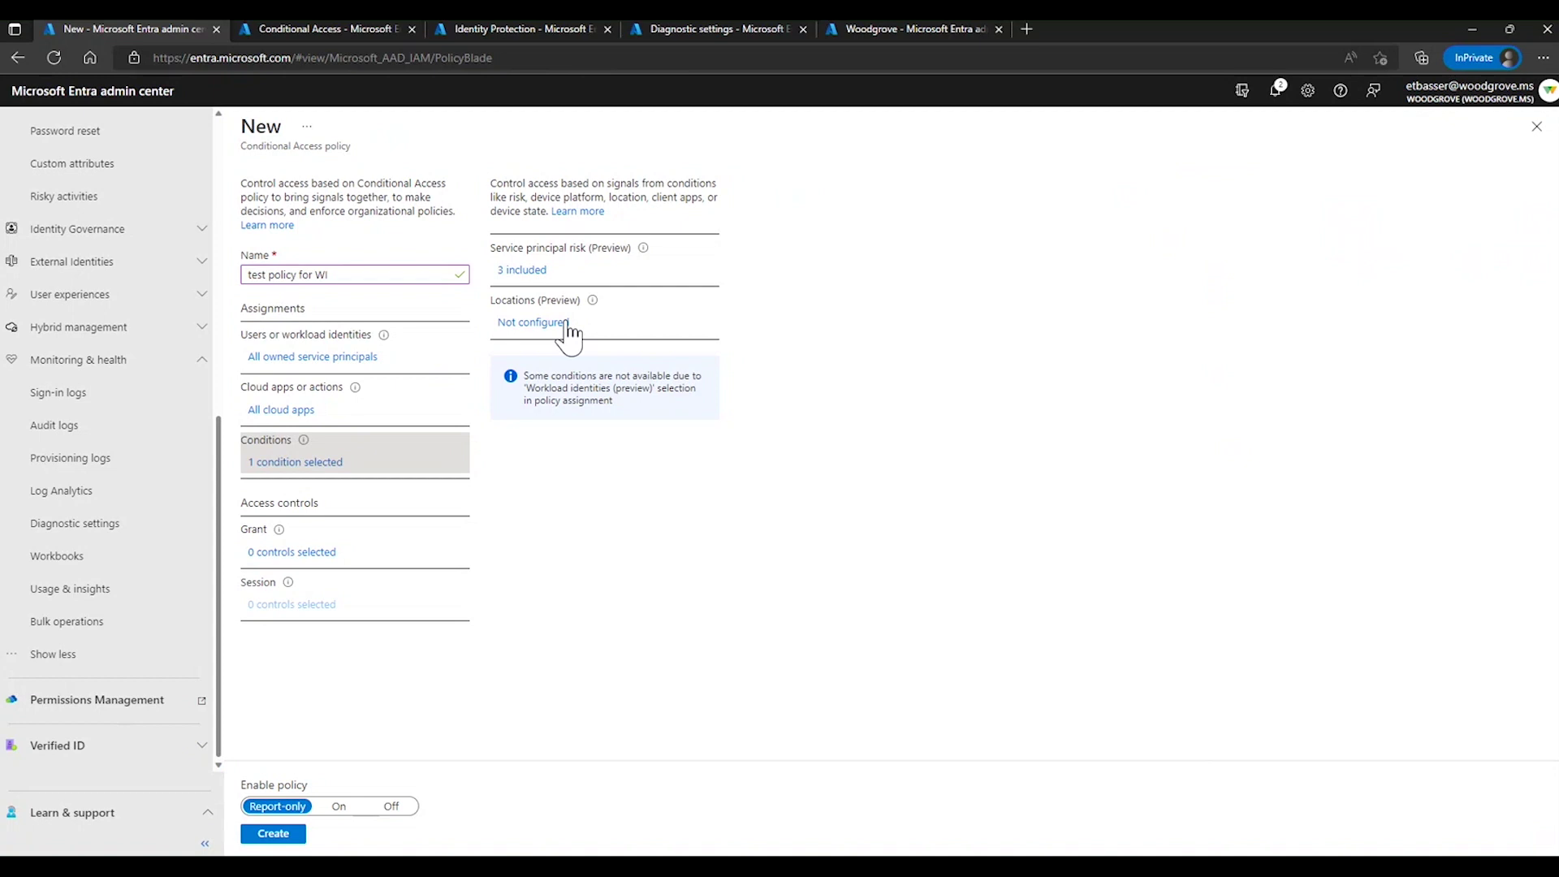
- Turn on the Locations condition and limit it to the East Datacenter location
left_click(532, 323)
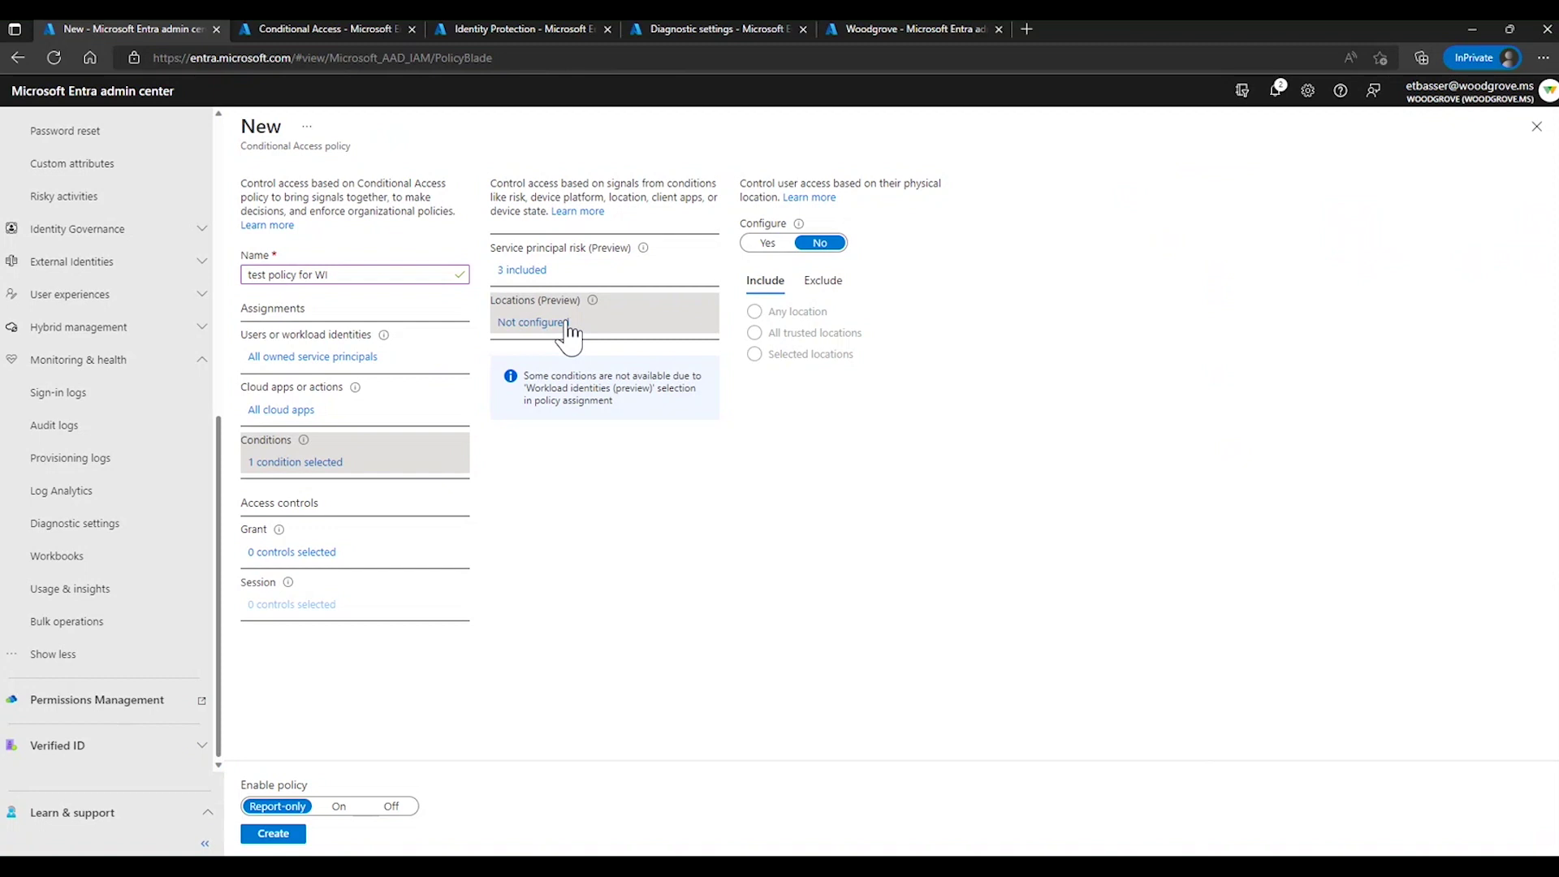
left_click(769, 243)
left_click(758, 333)
left_click(757, 355)
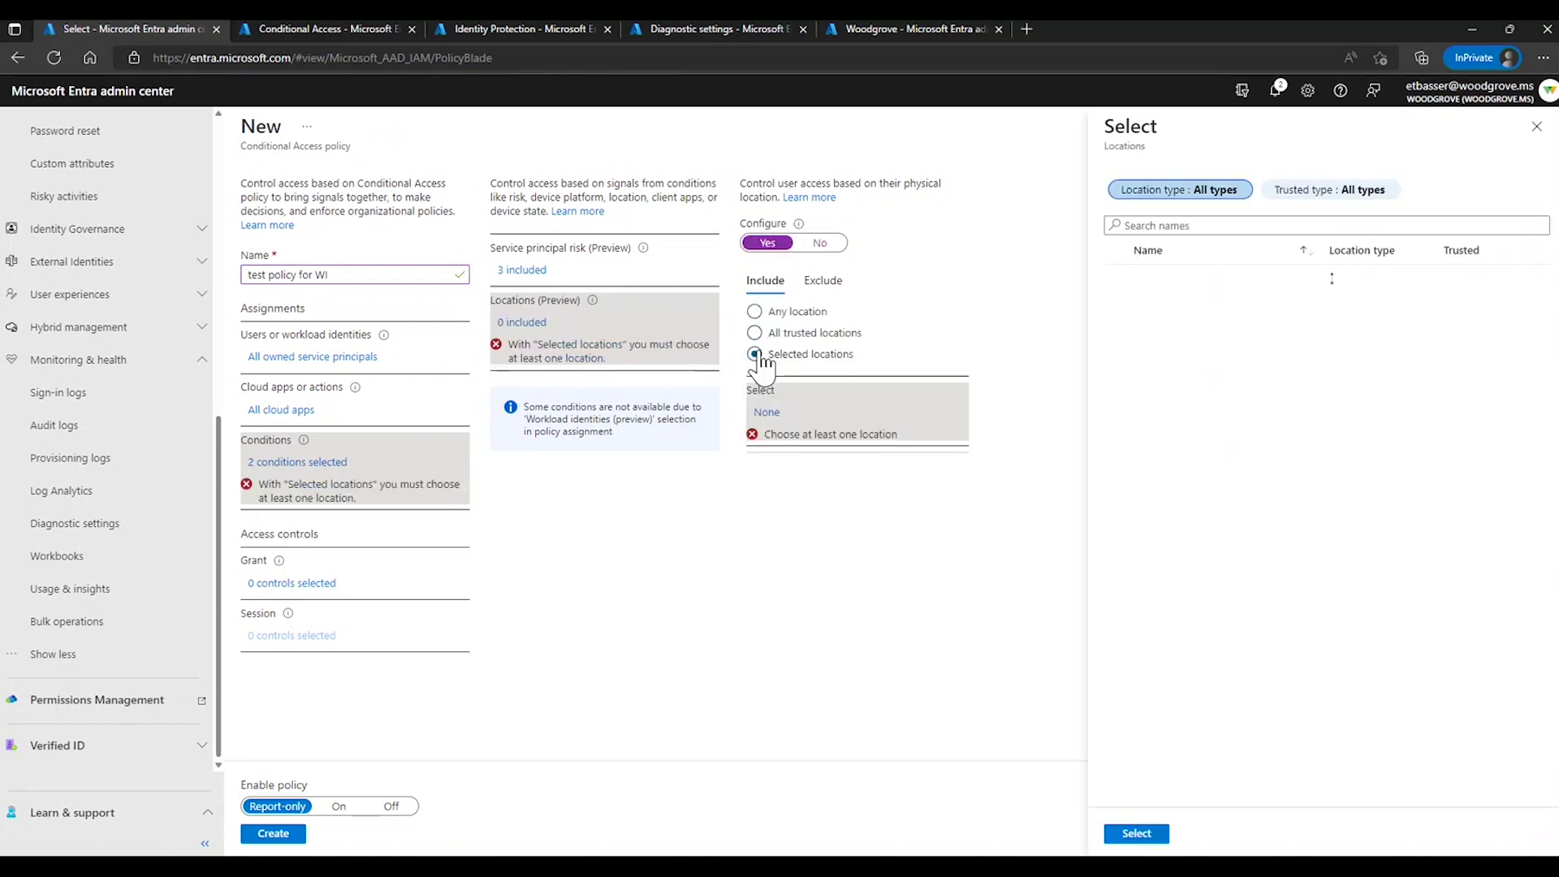
left_click(1117, 461)
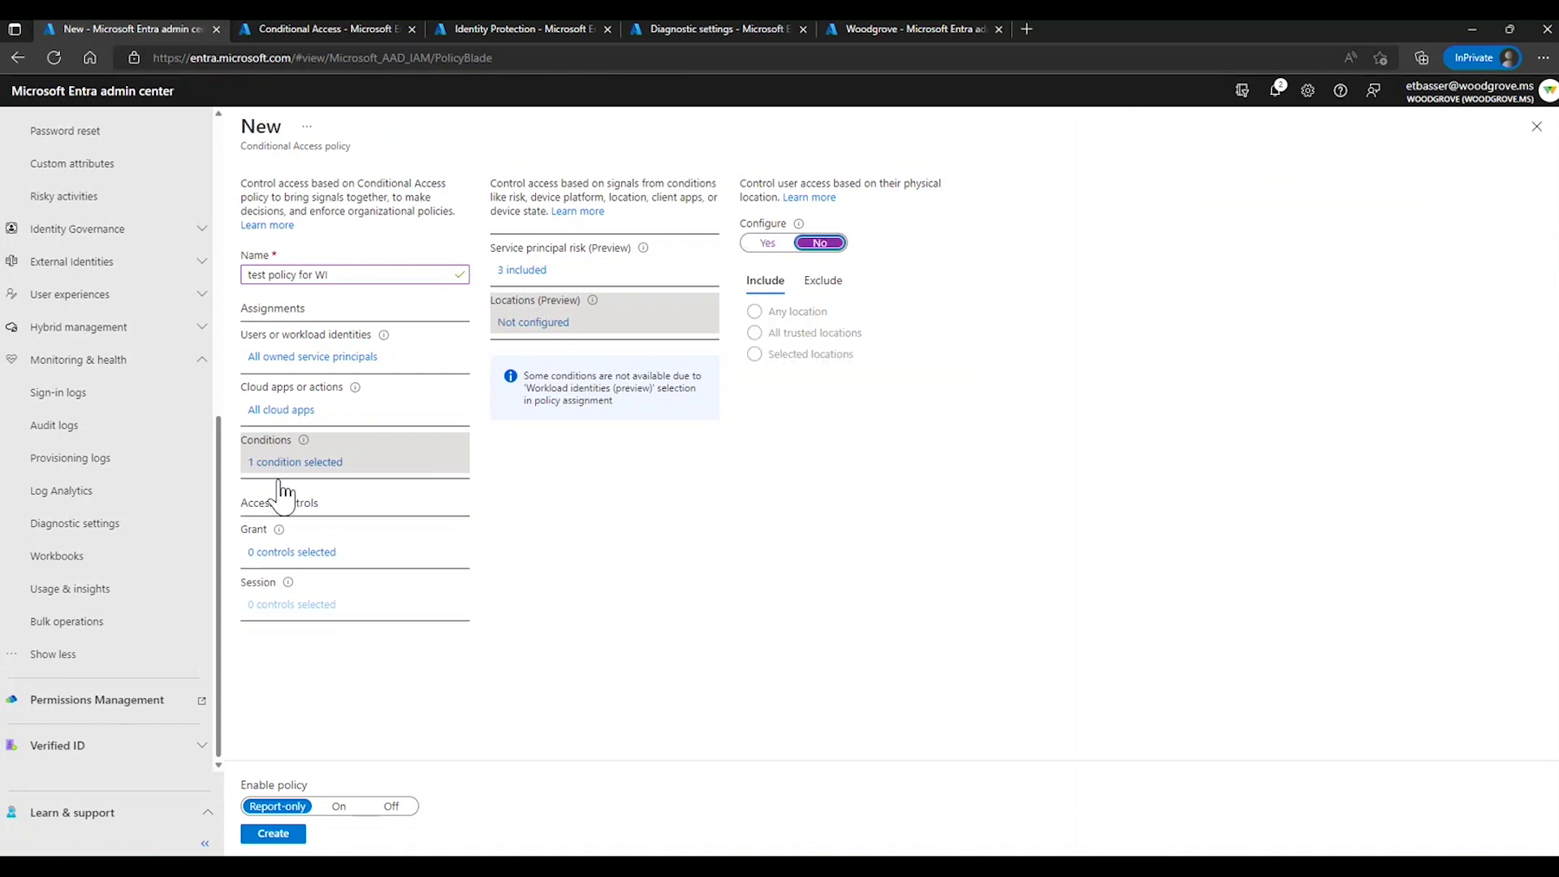
- Set the policy's grant control to Block access
left_click(276, 553)
left_click(1361, 234)
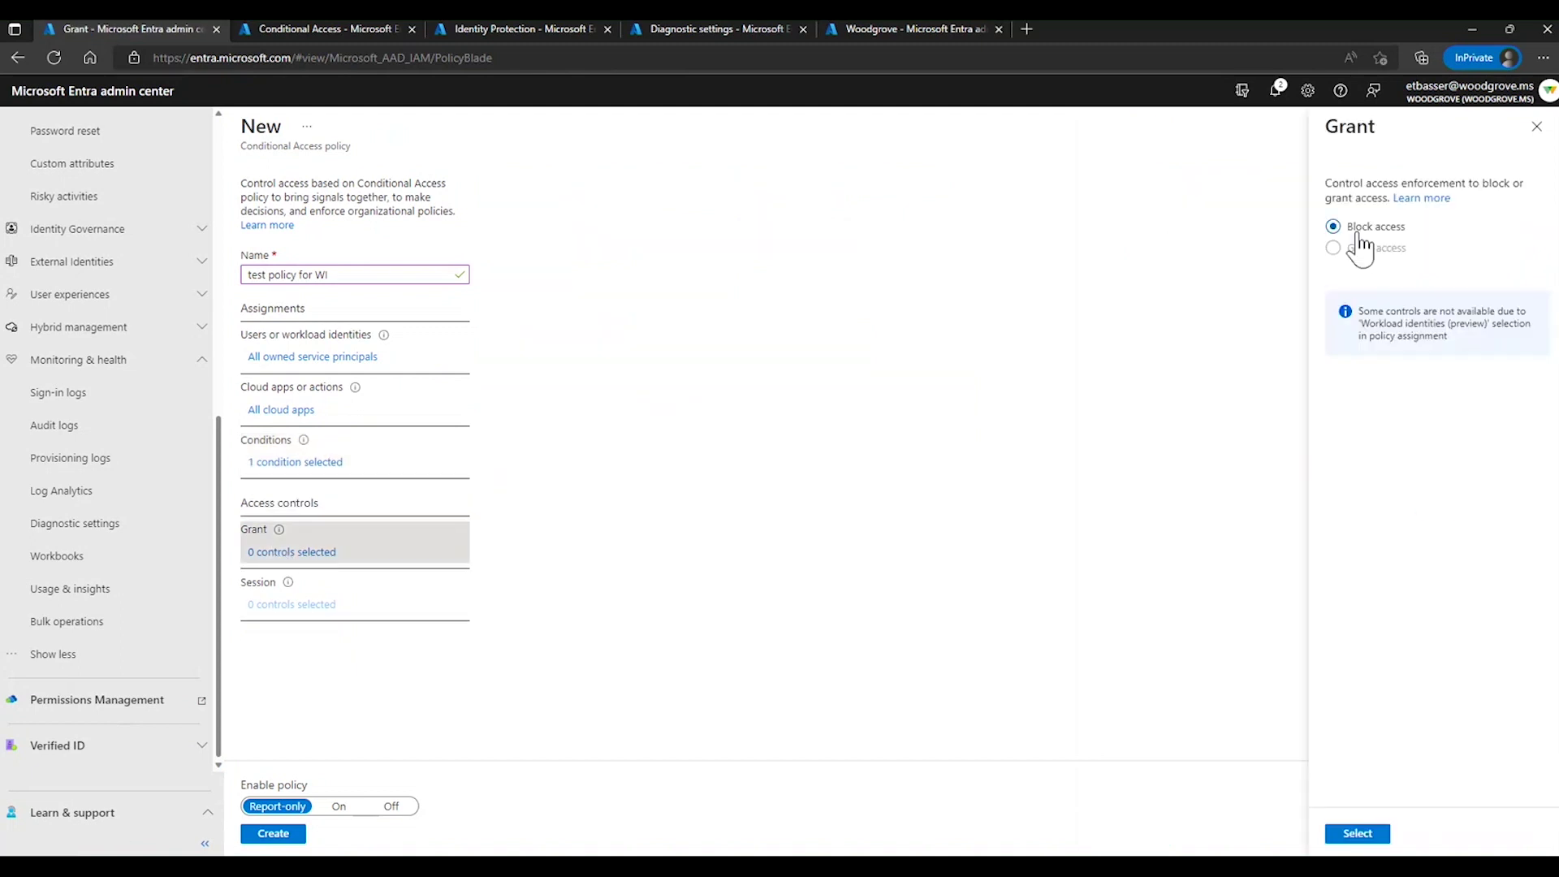
left_click(1357, 834)
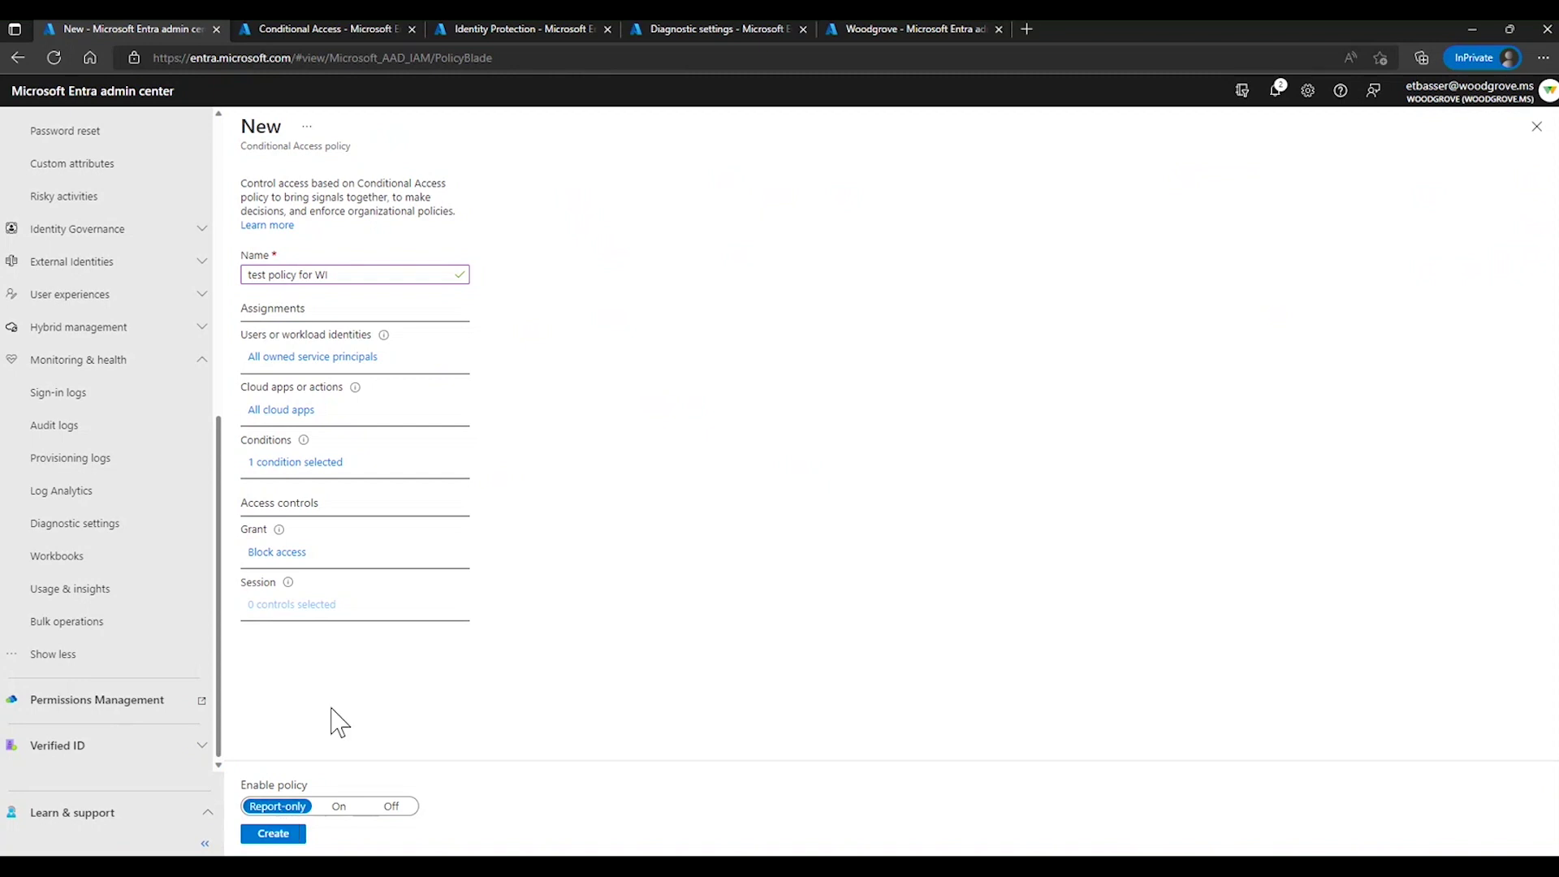
- Create the policy with its state left on Report-only
left_click(274, 834)
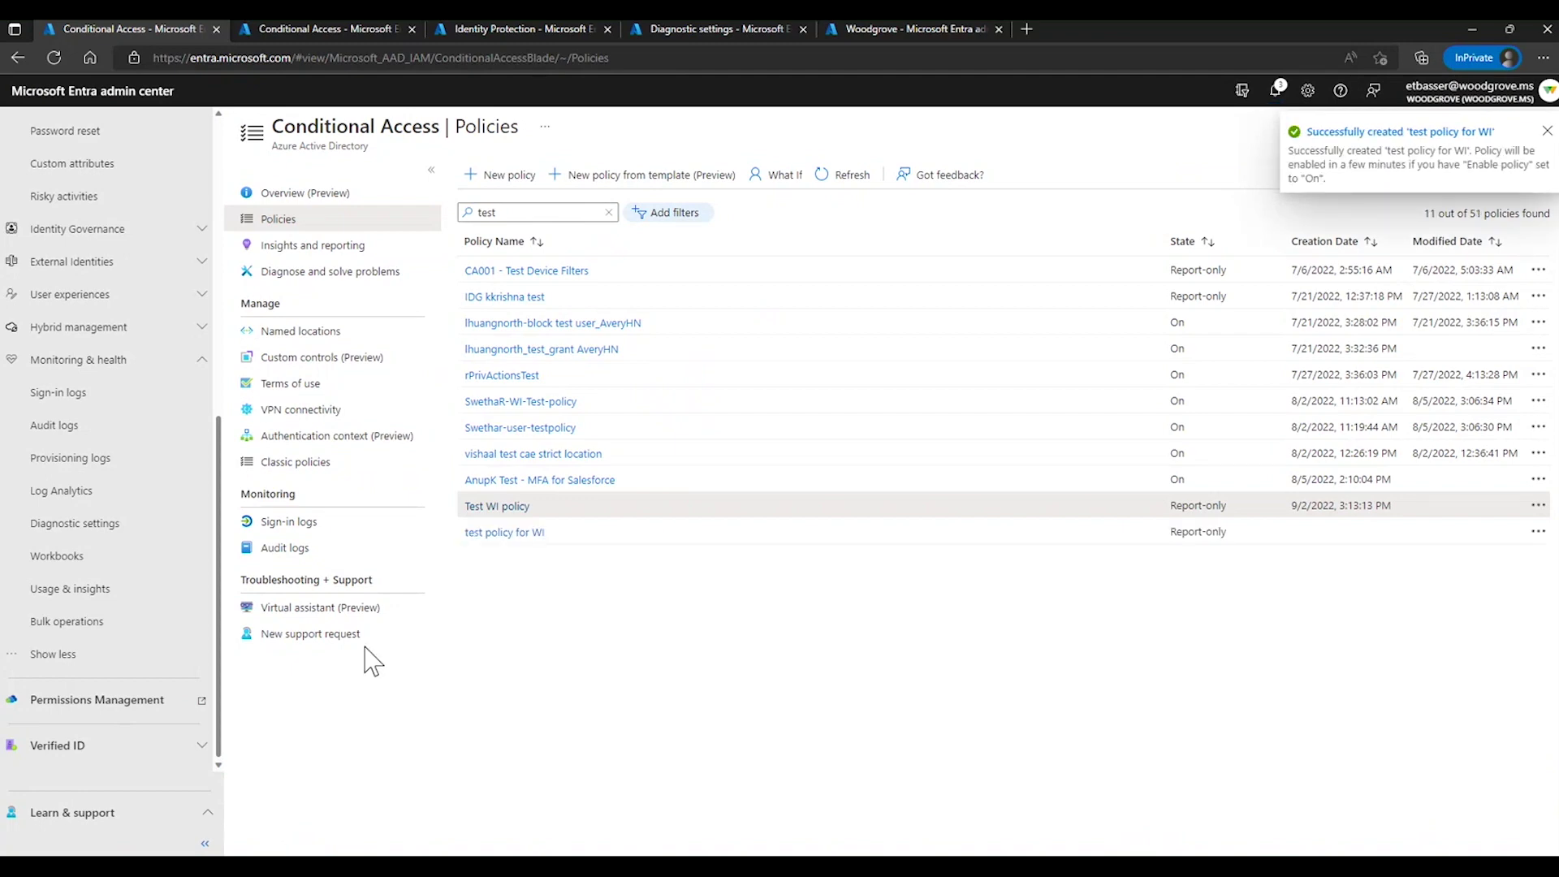
- In Conditional Access insights, show only service principals the policy did not apply to
left_click(313, 245)
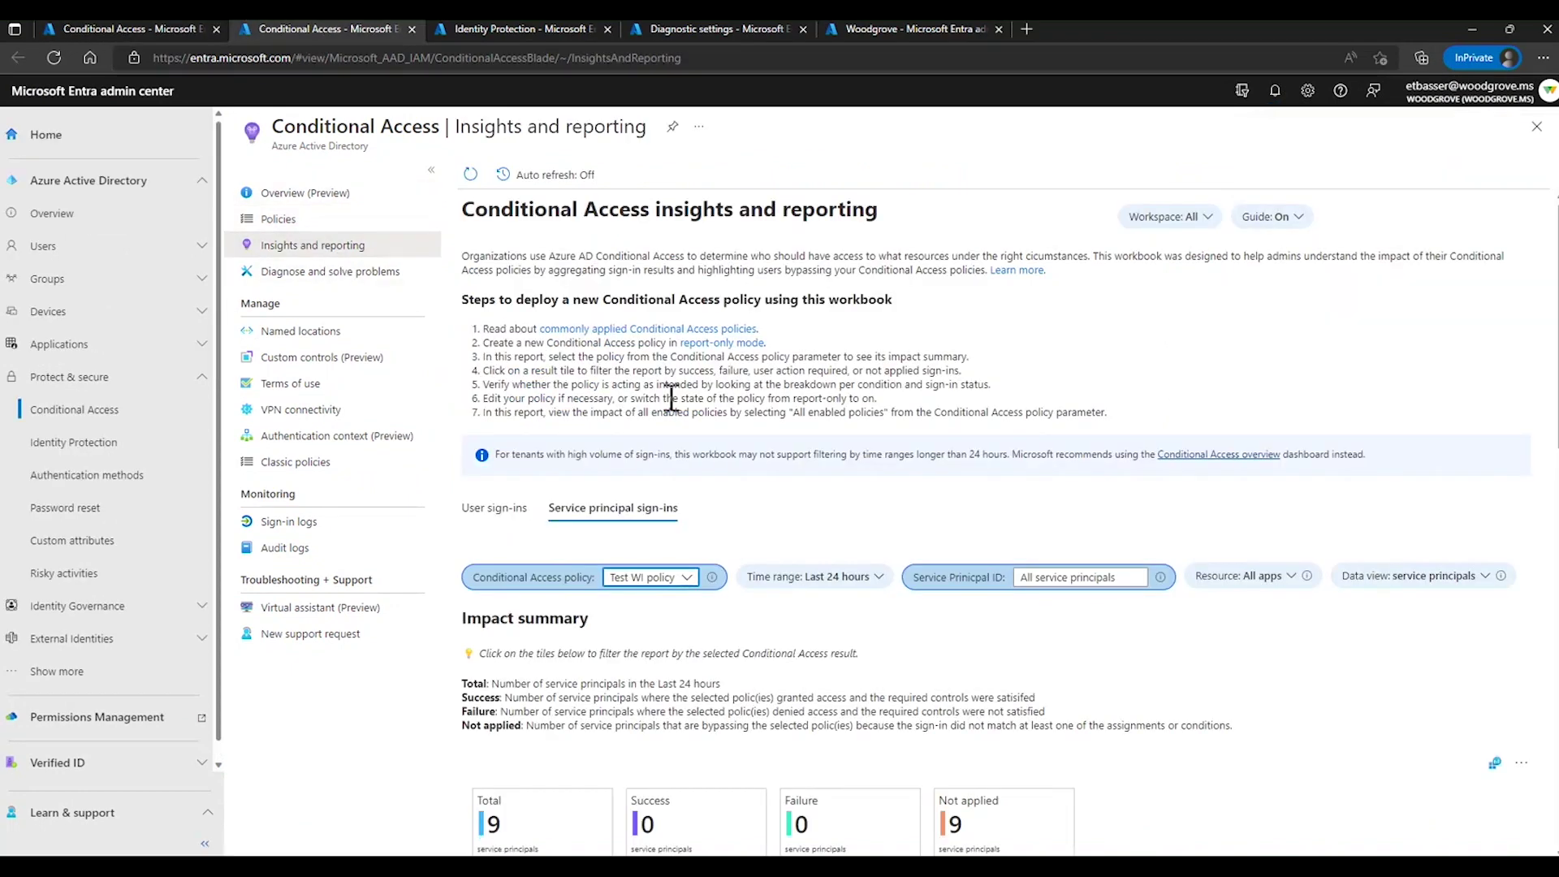
scroll(942, 430, "down", 2)
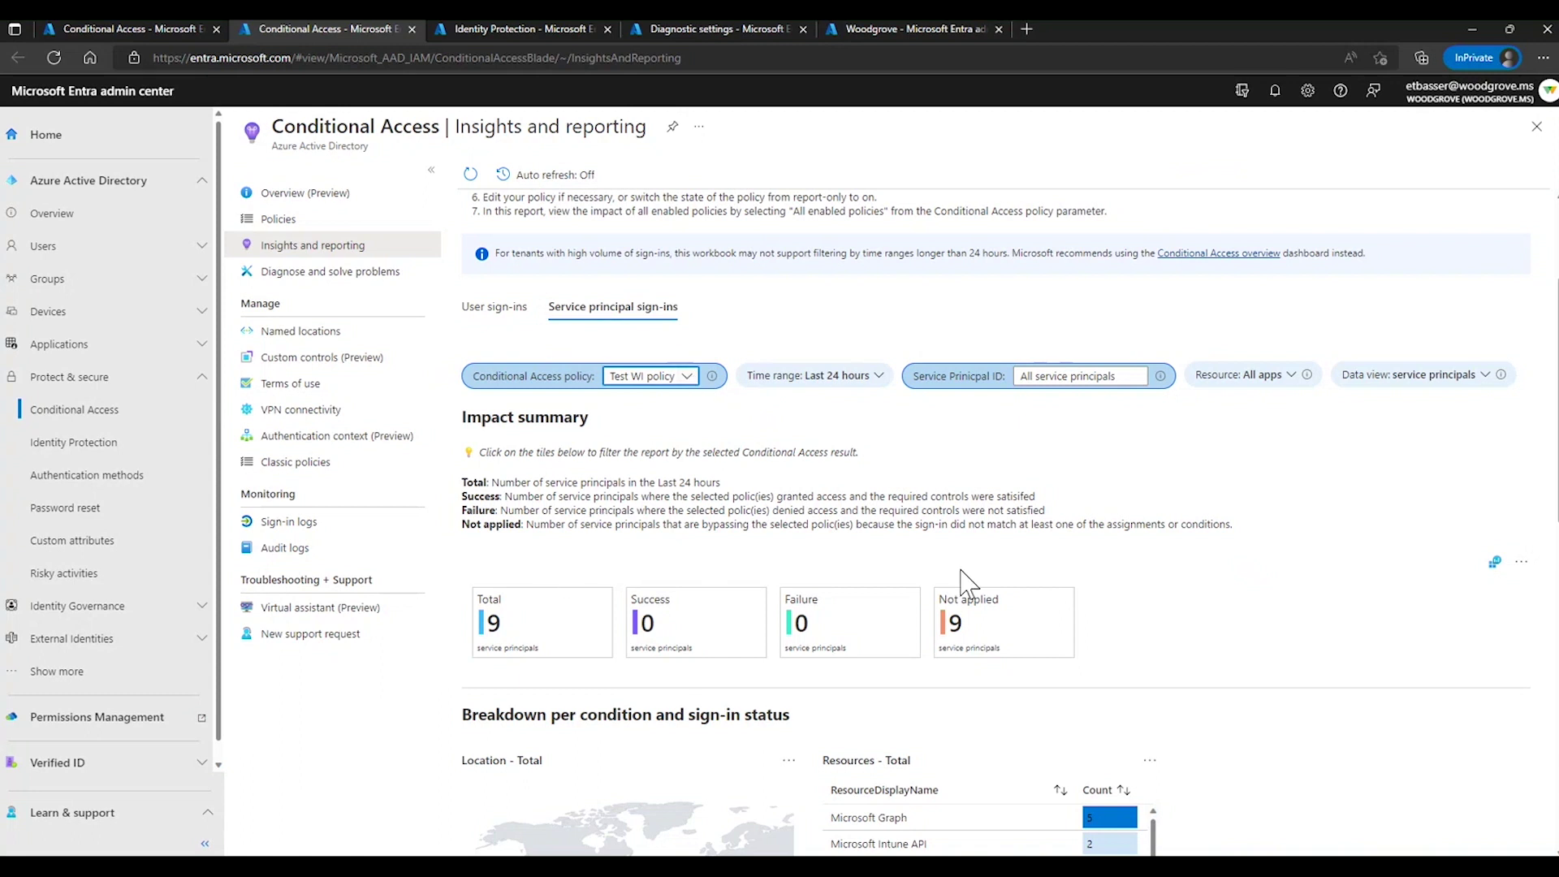
left_click(1017, 628)
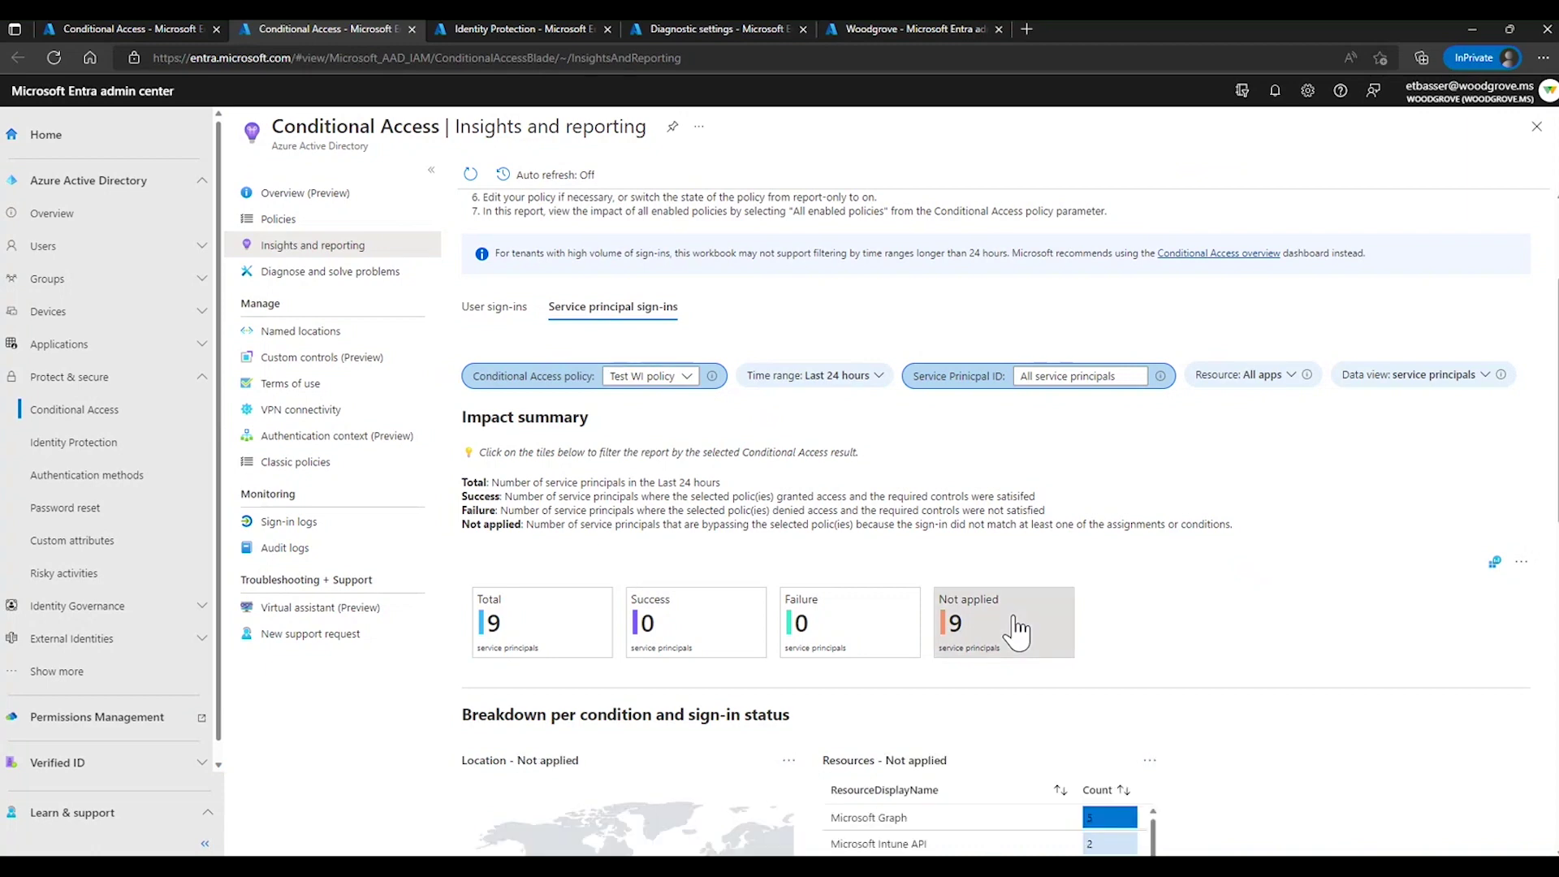
- Review the sign-in details, then open Contoso Front Desk among the risky workload identities
scroll(1124, 529, "down", 6)
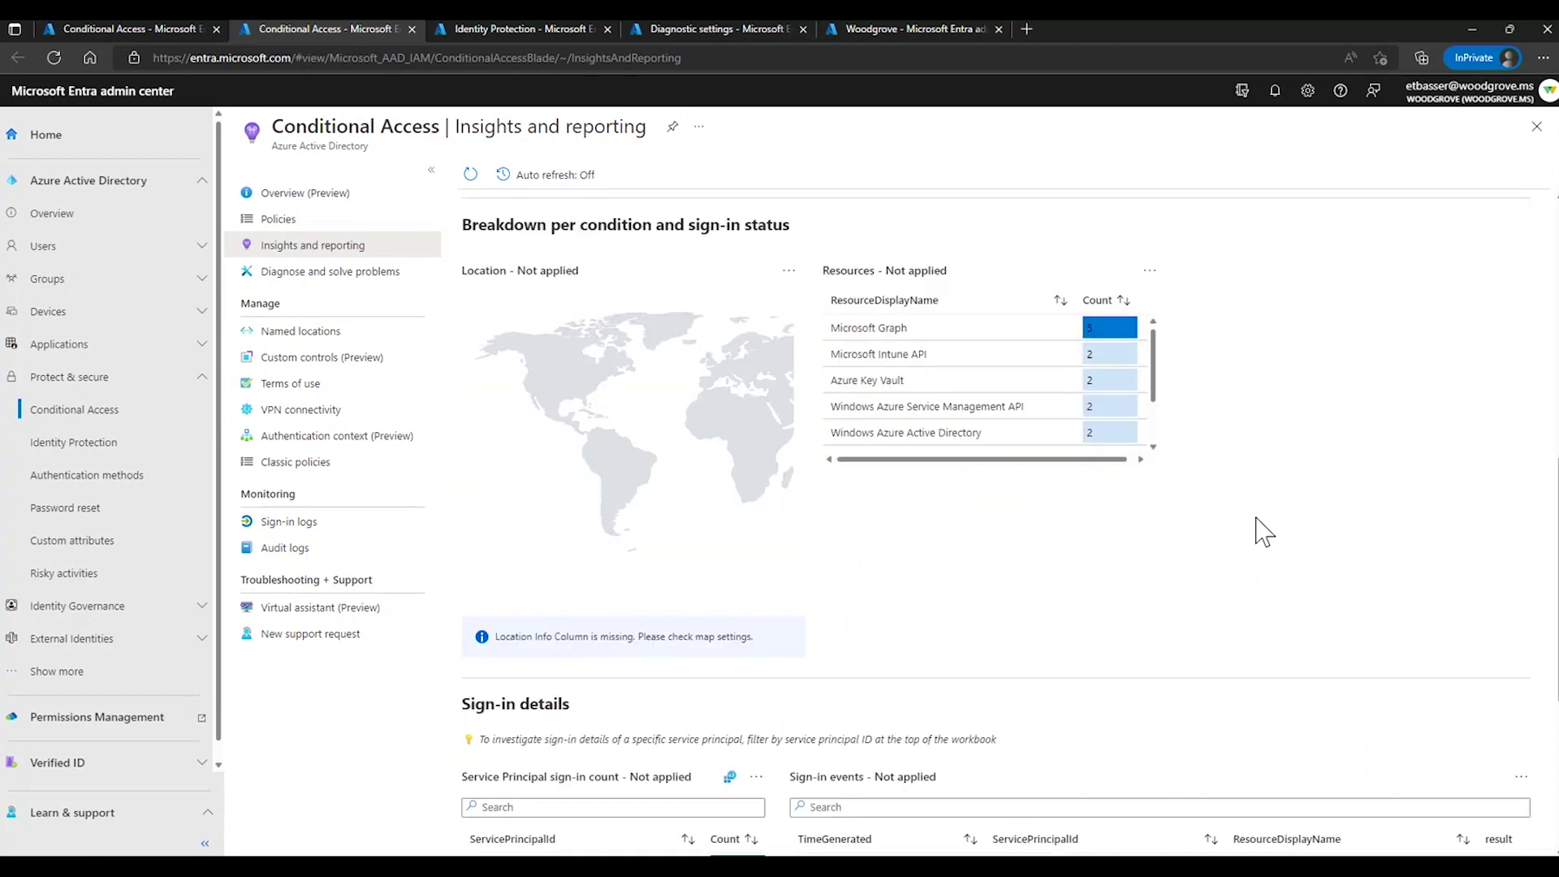
scroll(1263, 532, "down", 5)
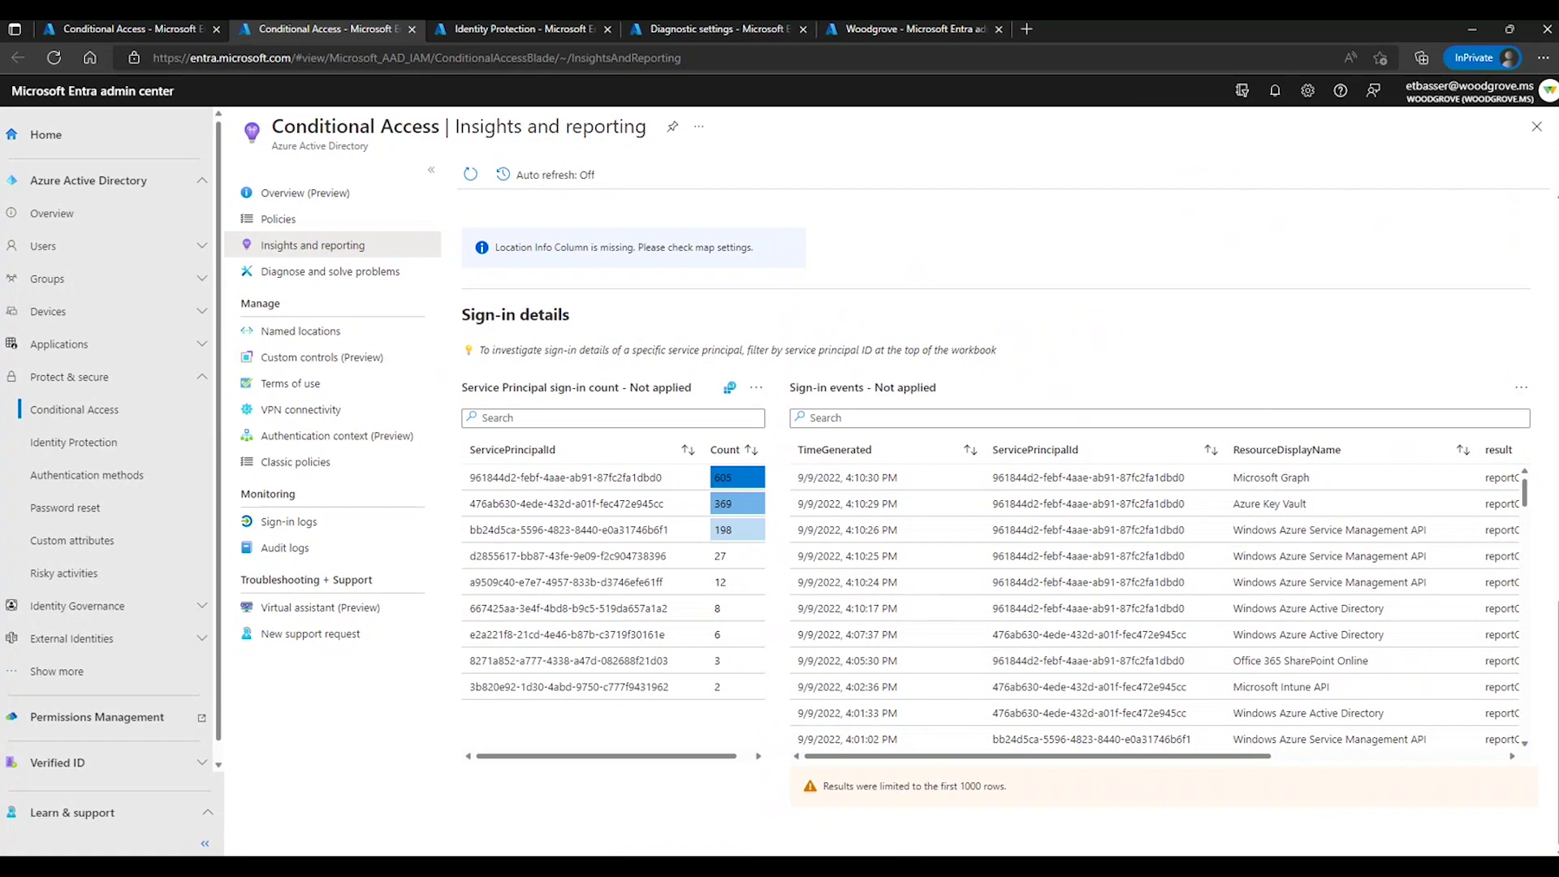
left_click(477, 32)
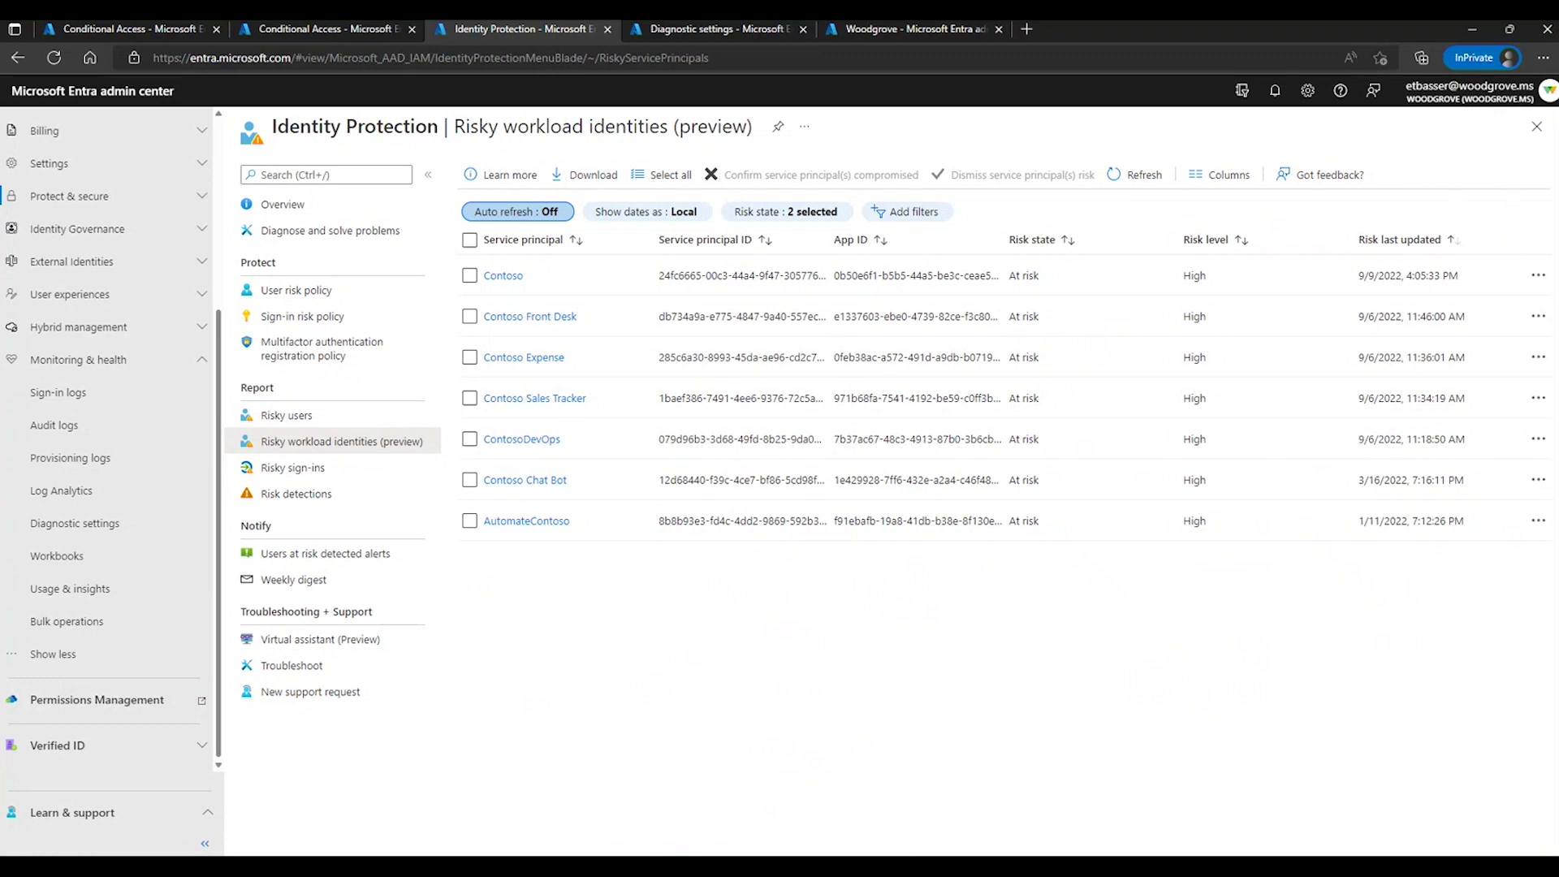
left_click(534, 319)
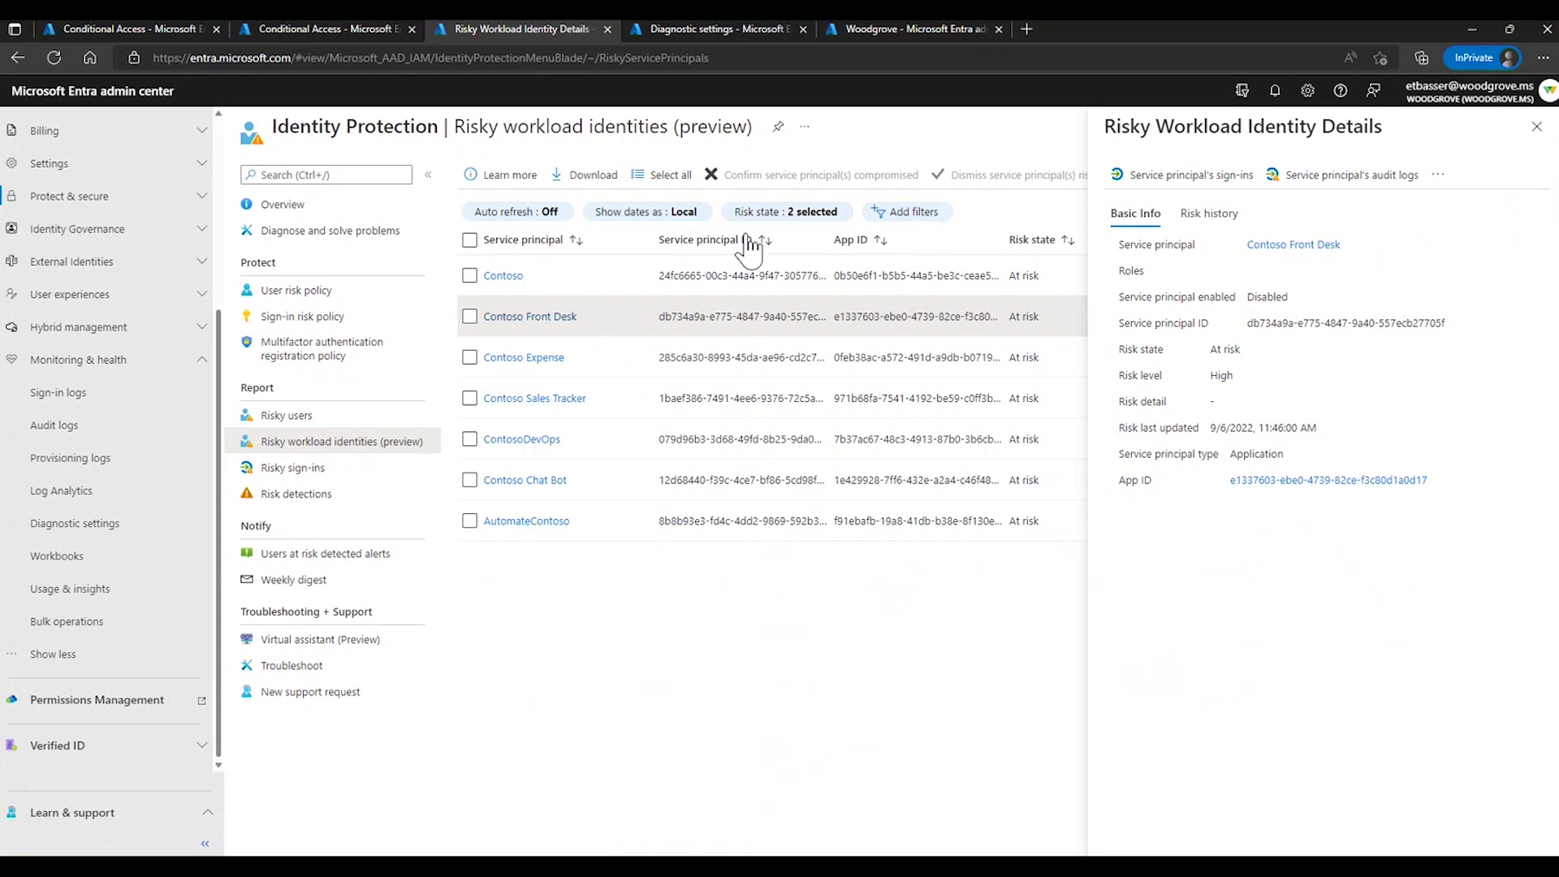
- Inspect Contoso Front Desk's risk details and remediation actions, then go to Risk detections
left_click(470, 317)
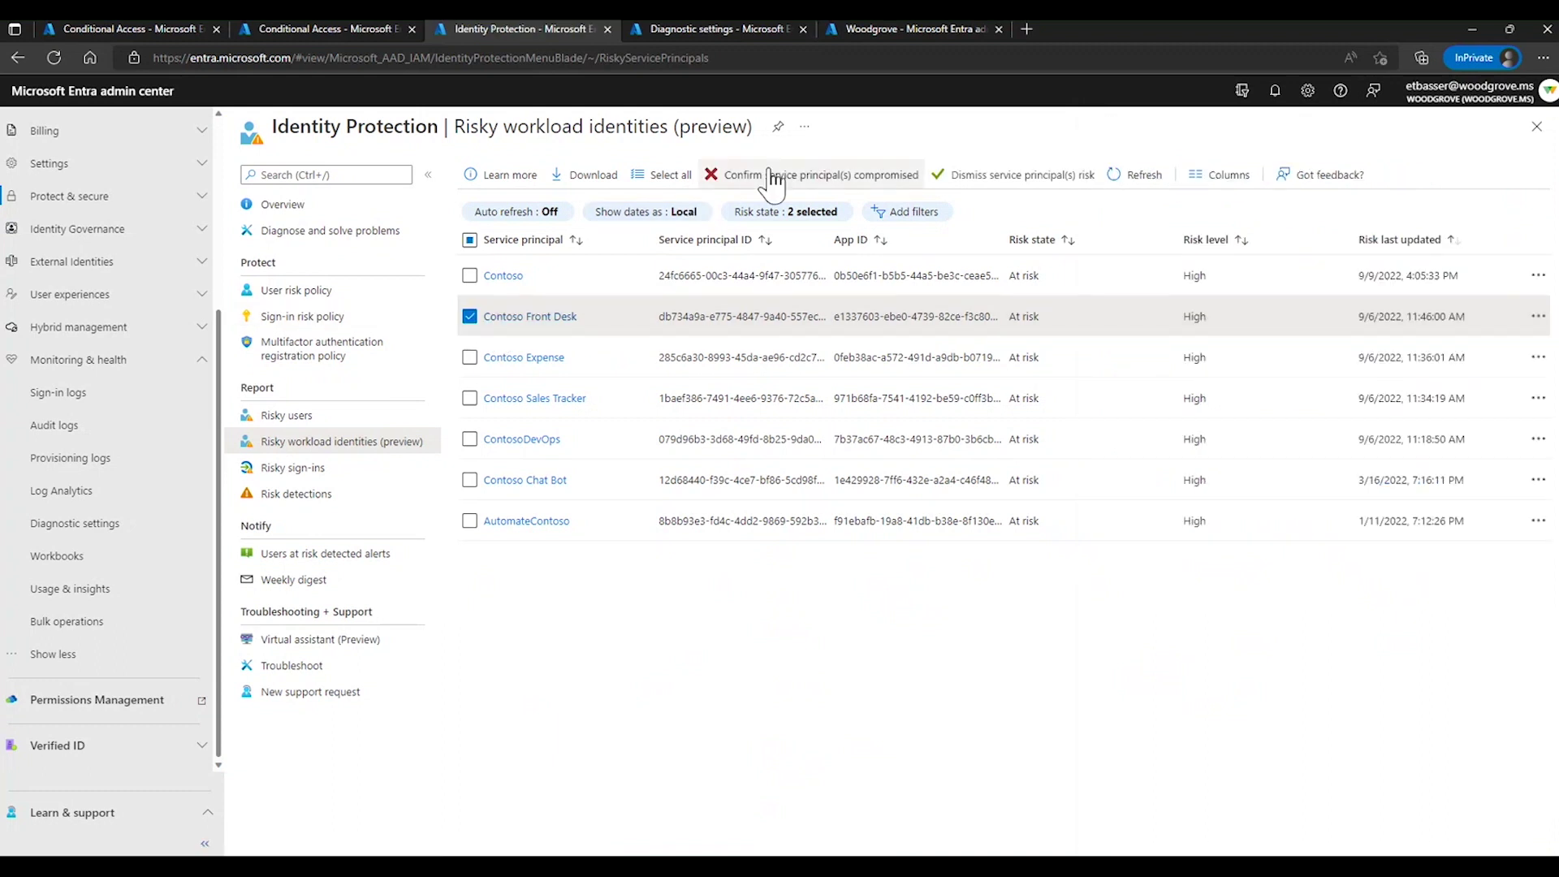
left_click(505, 321)
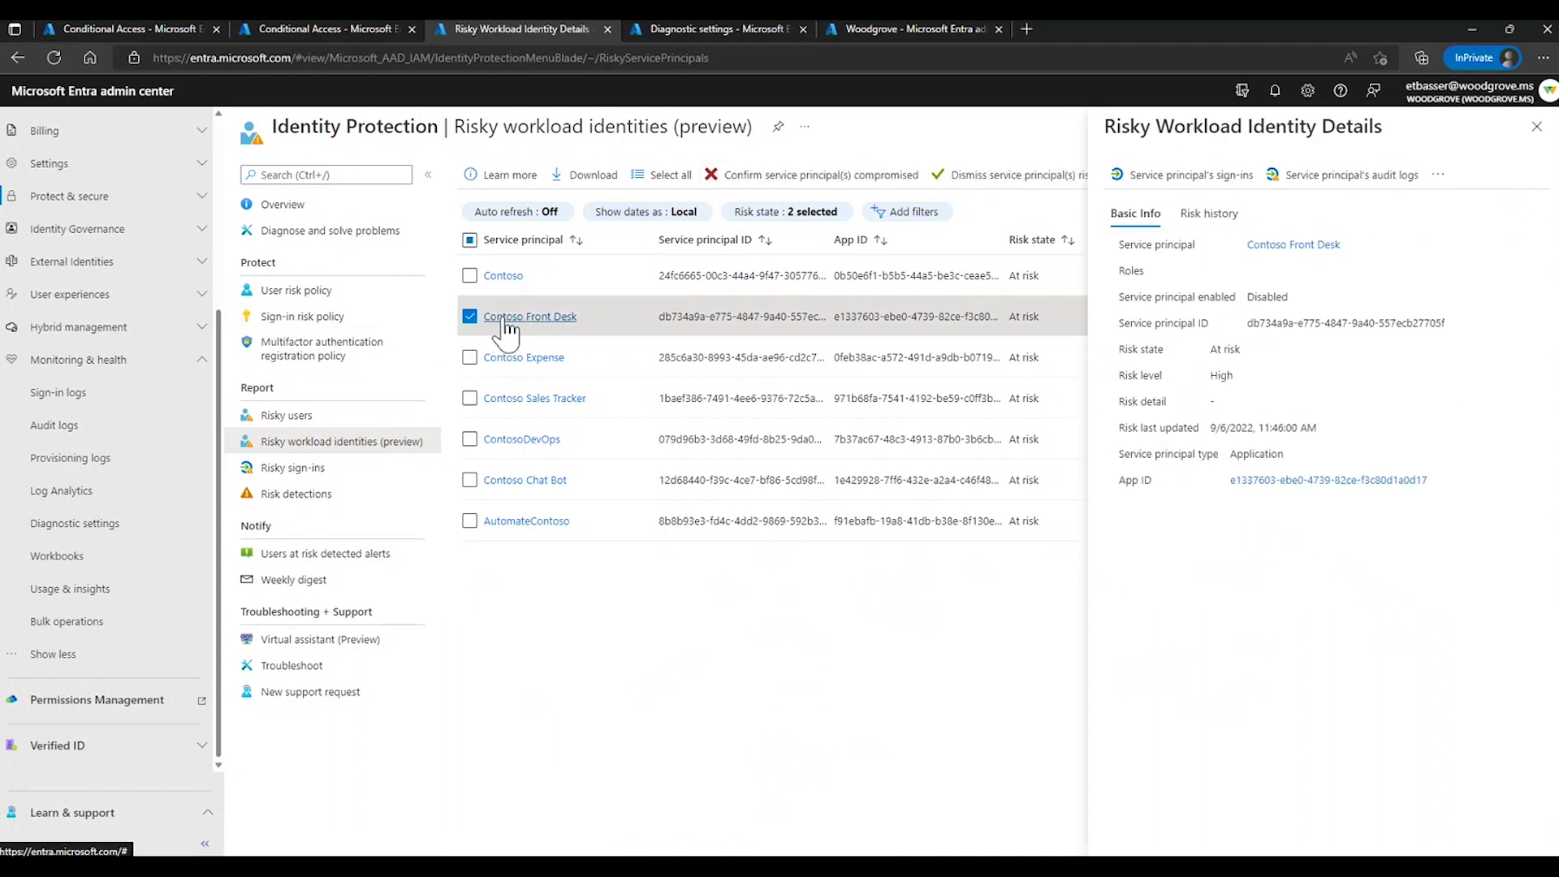
left_click(1437, 174)
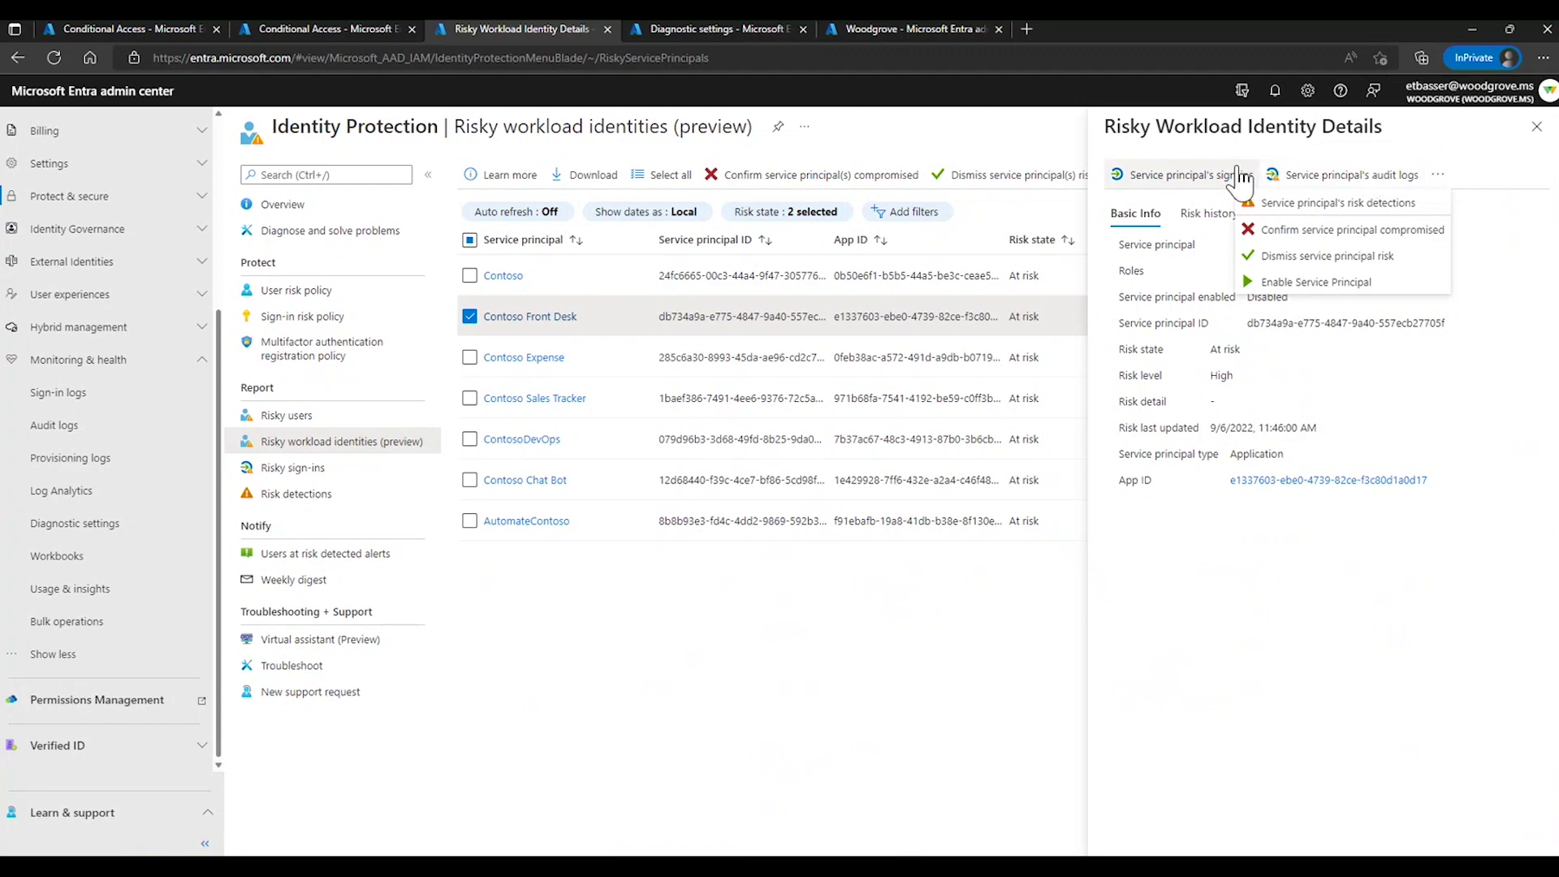
left_click(278, 502)
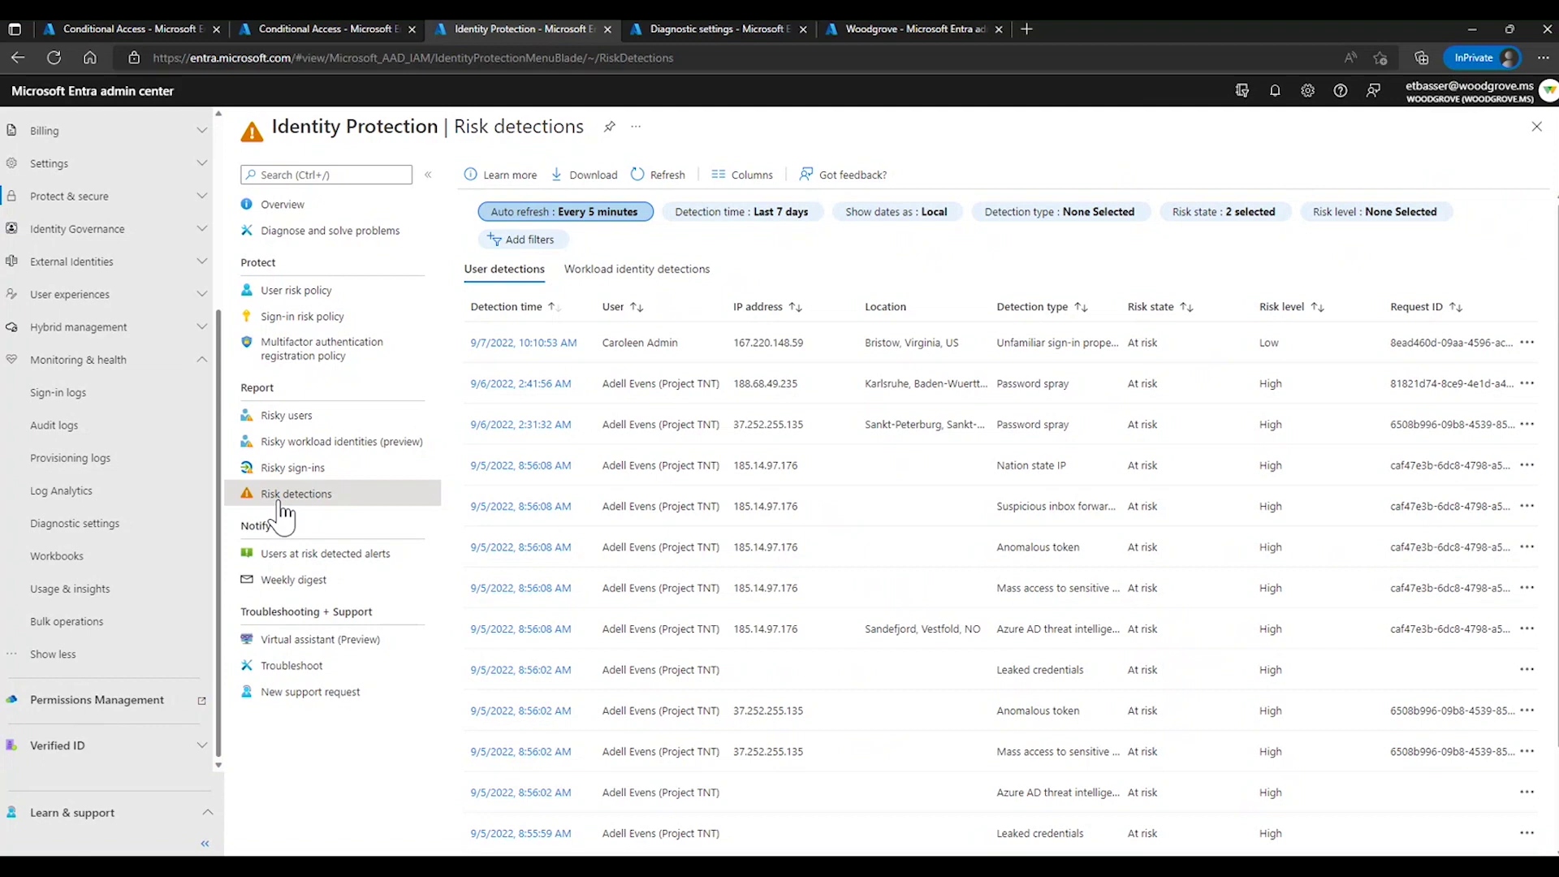
- Open Contoso's leaked-credentials workload identity detection and point out its High risk and service principal ID
left_click(591, 281)
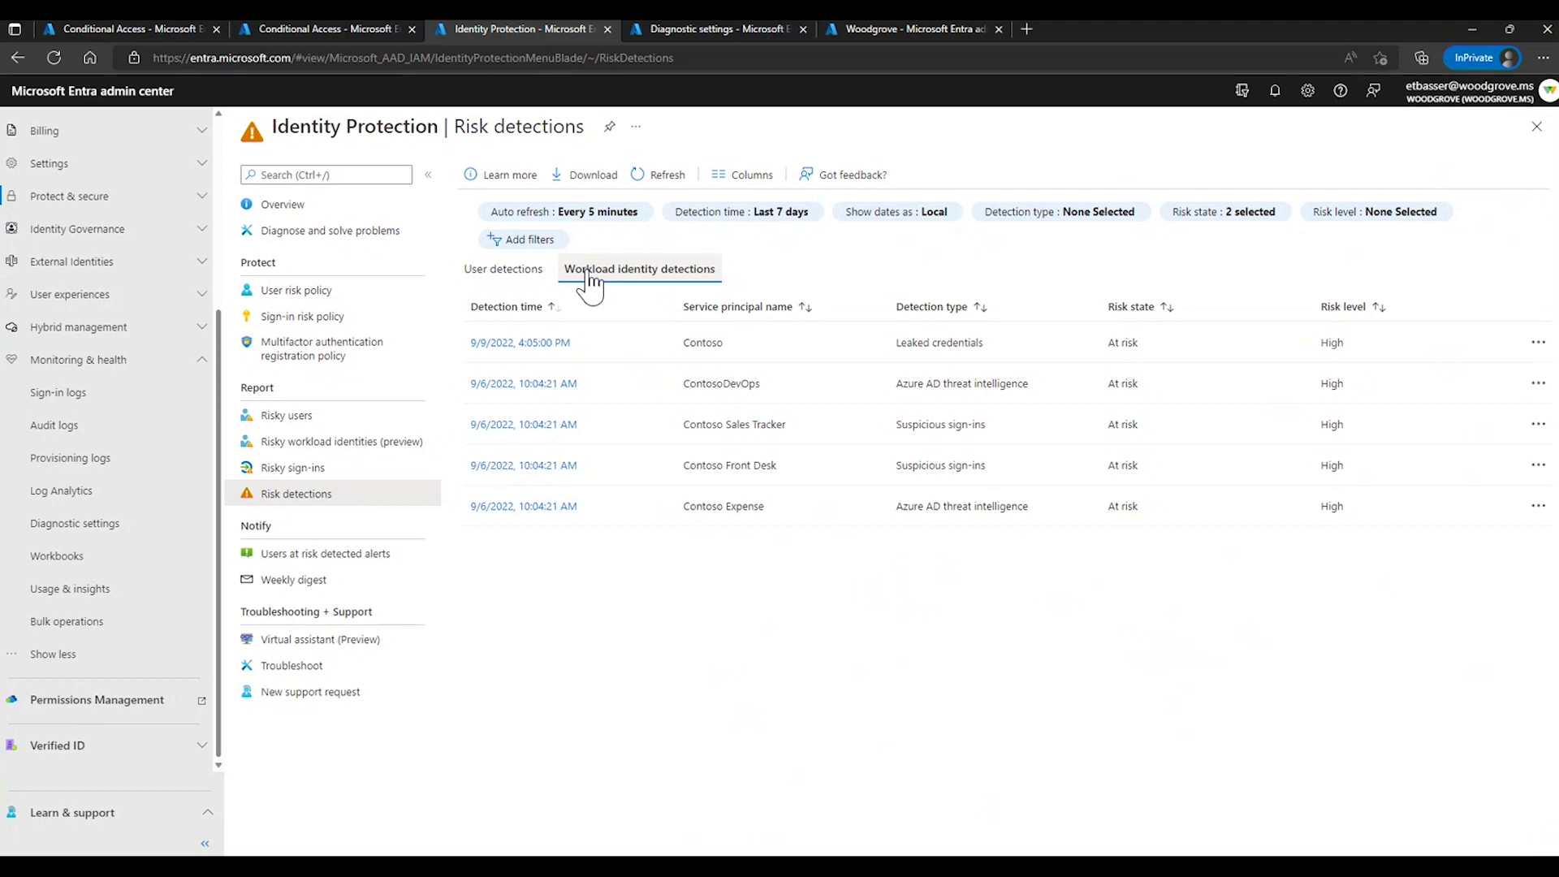
left_click(547, 345)
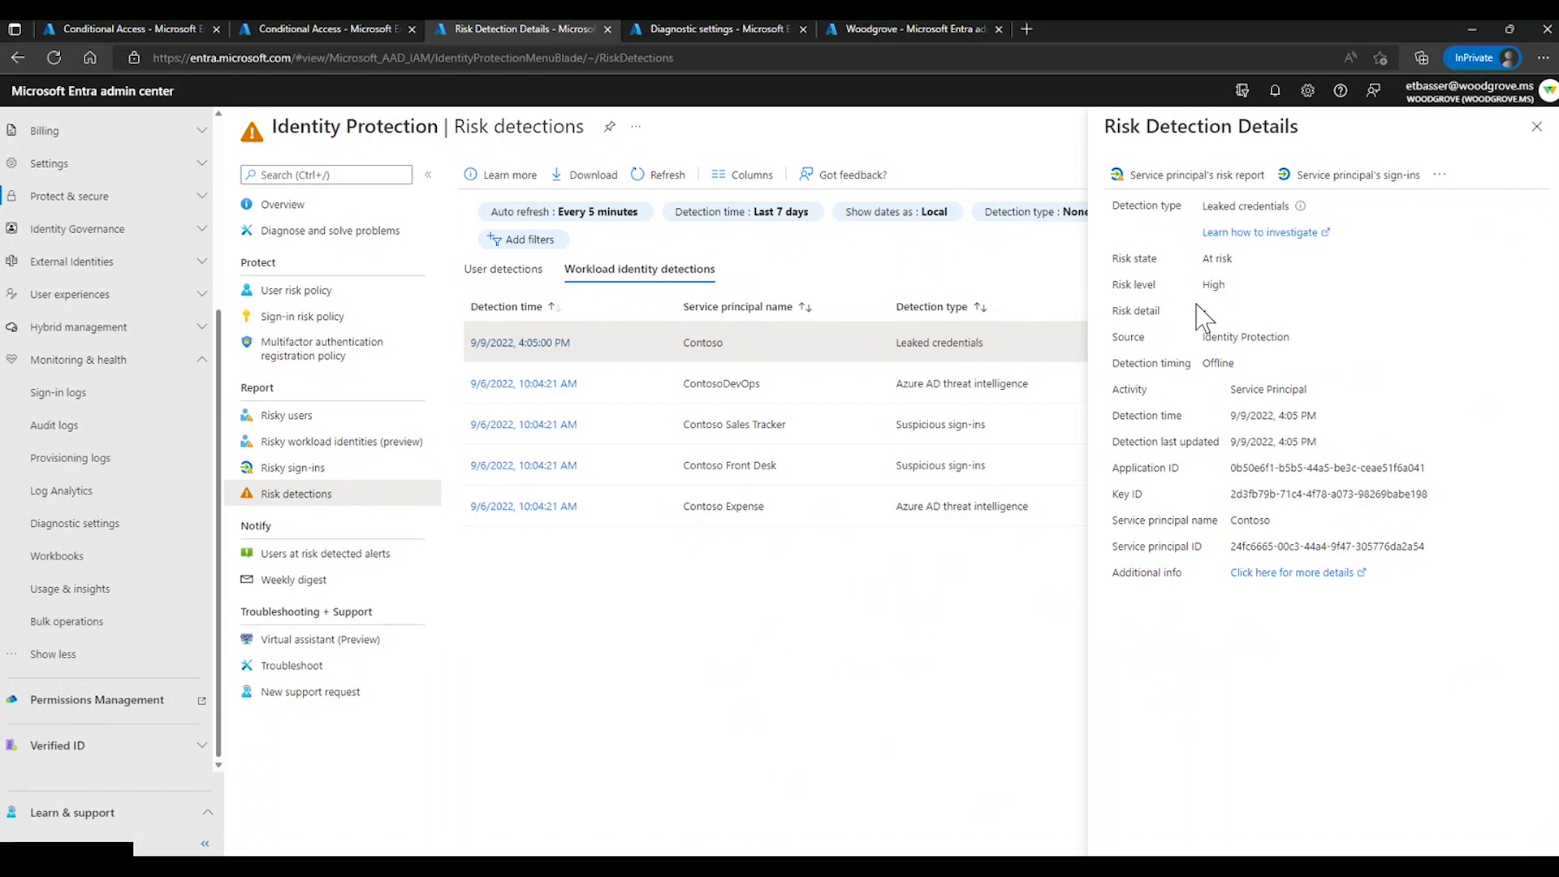
double_click(1214, 284)
double_click(1288, 546)
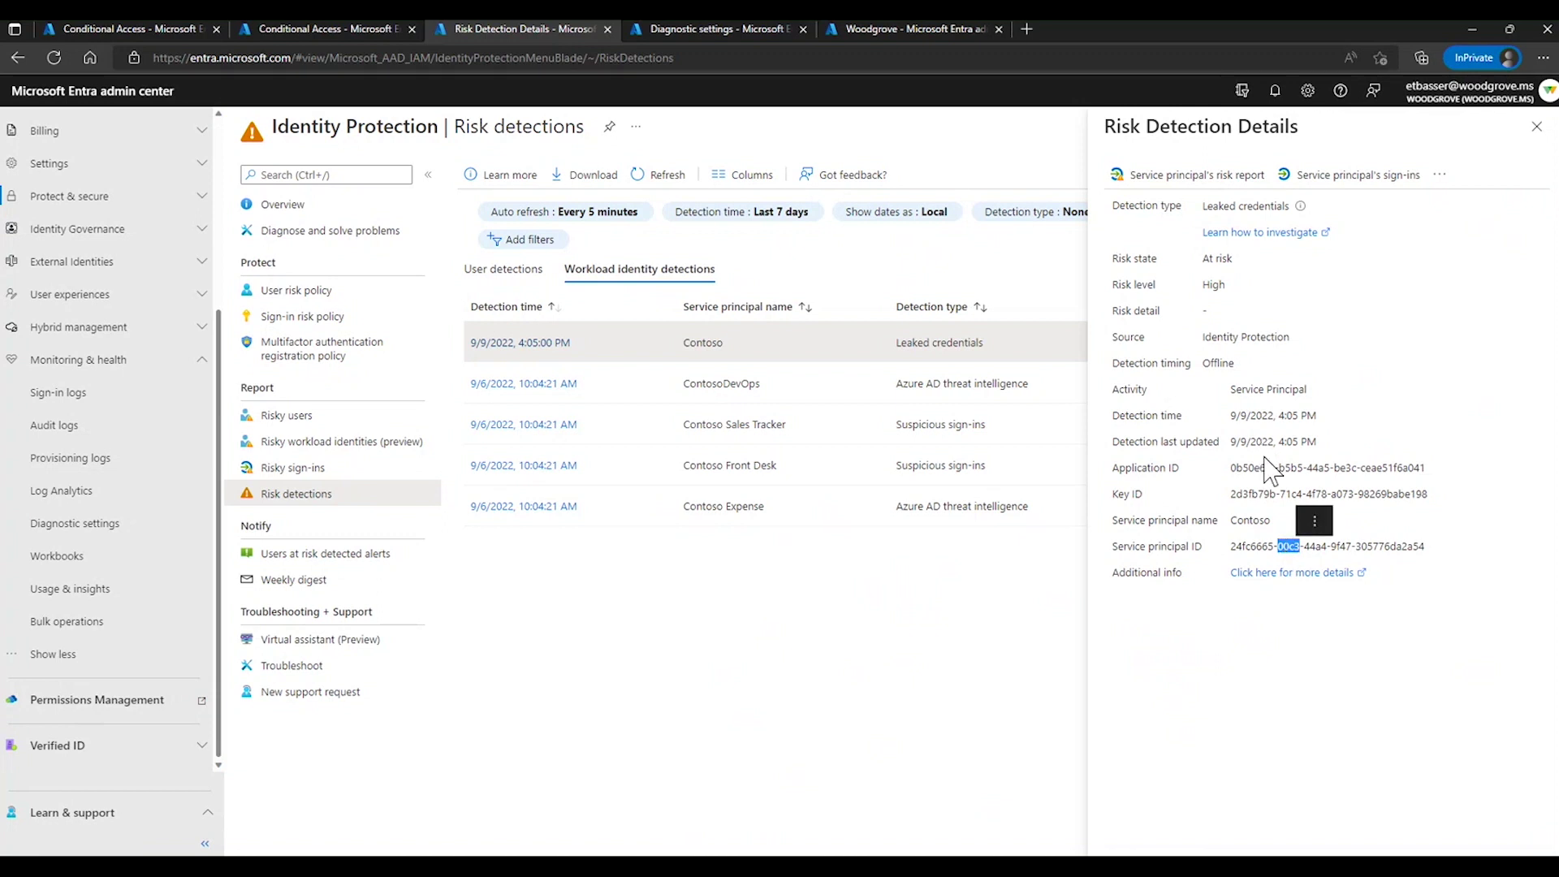
- Check the flagged service principal's actions, then begin a new Woodgrove Azure AD role access review
left_click(1439, 178)
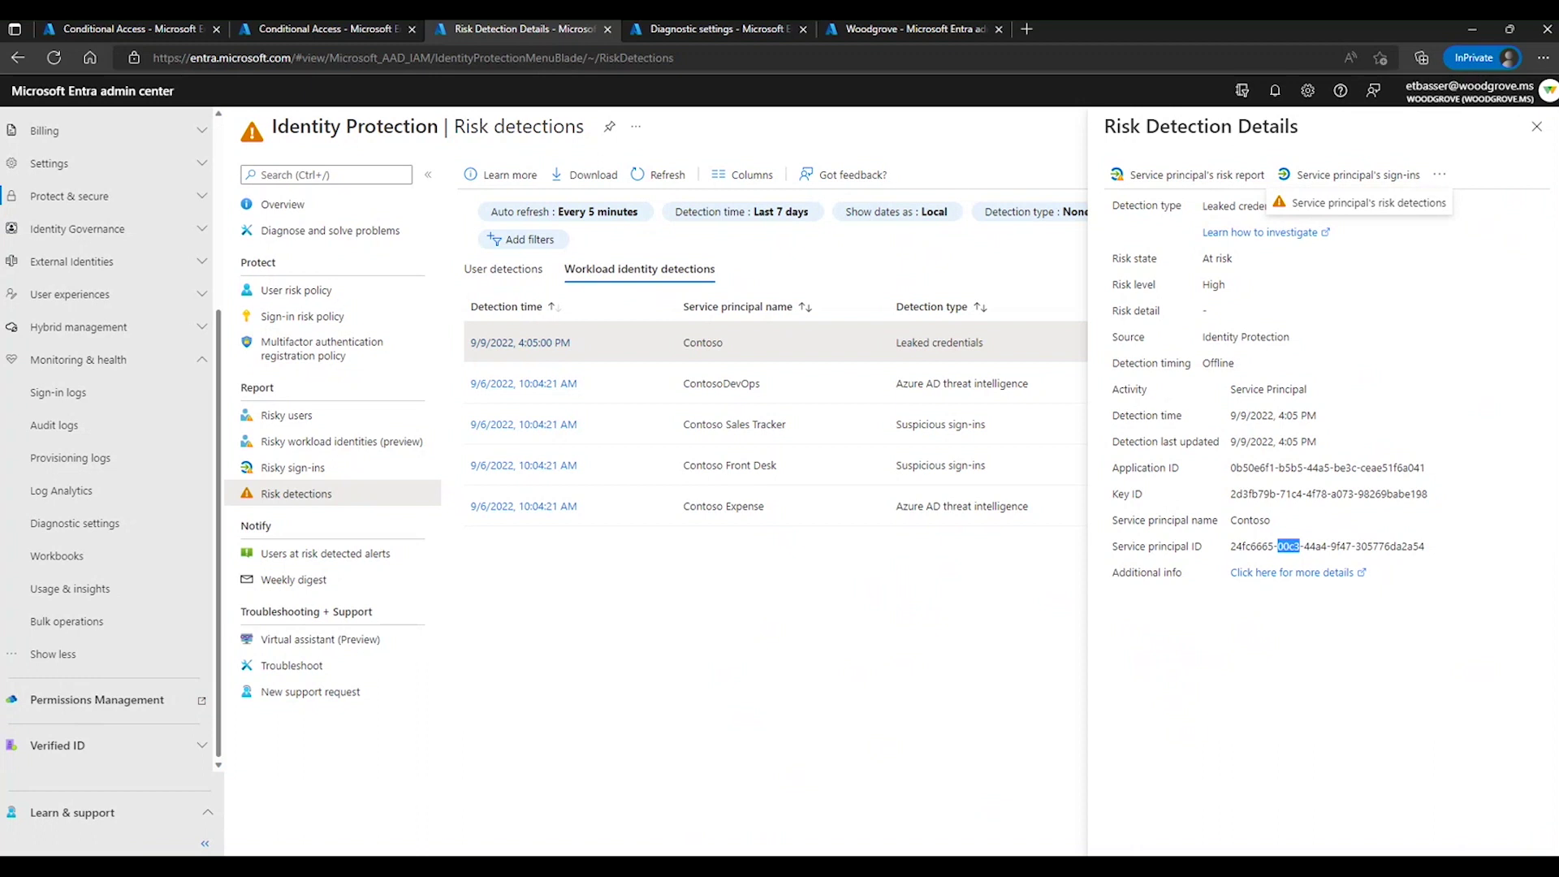
left_click(878, 33)
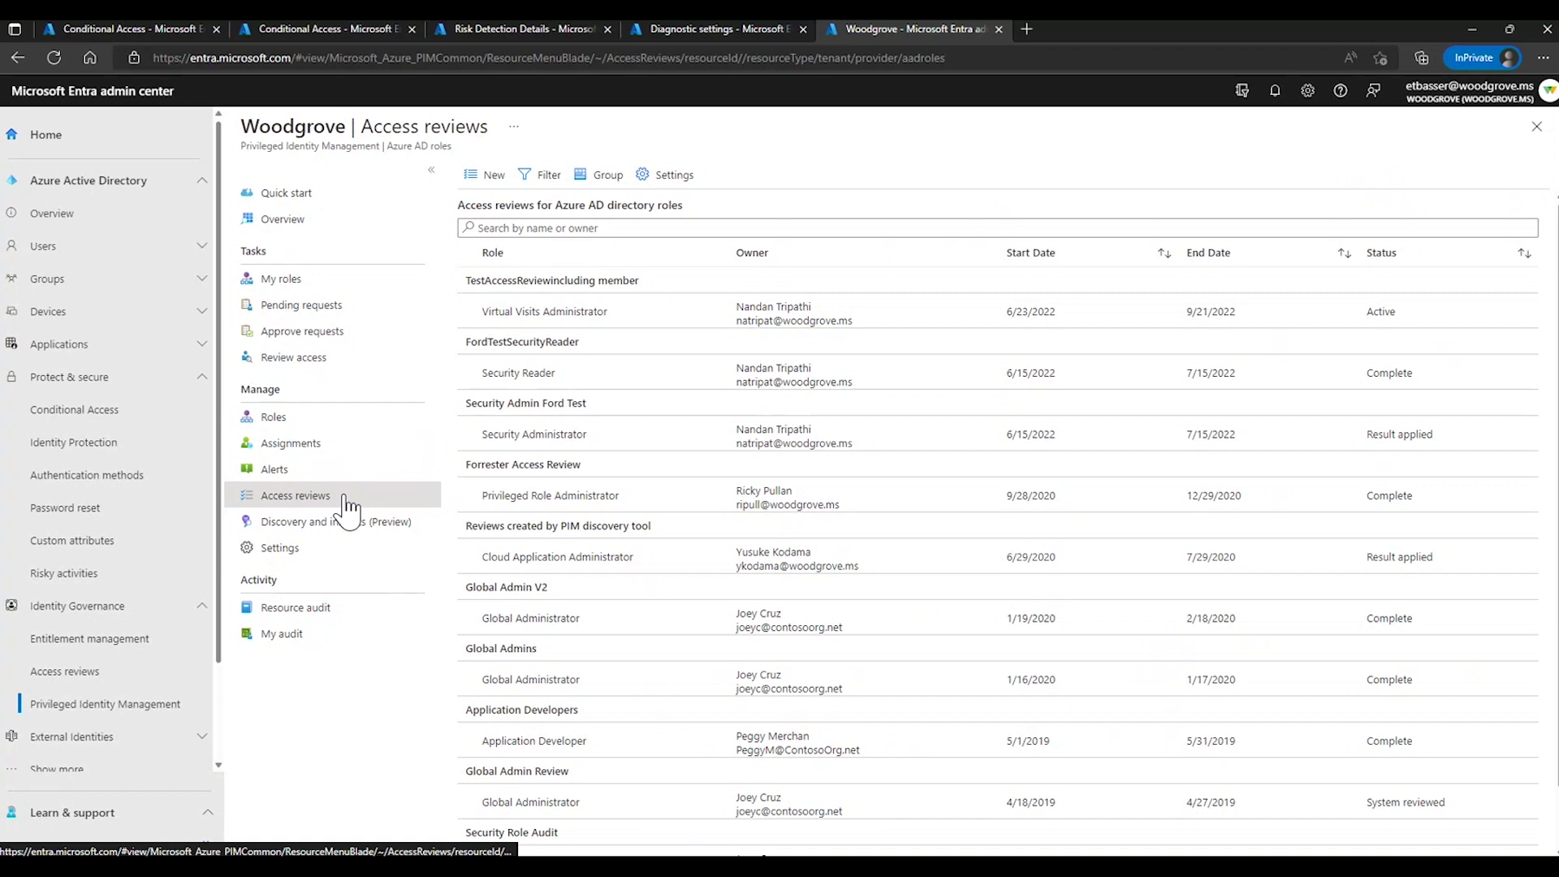
left_click(492, 176)
- Name the review 'Test Review', describe it 'to review access of admin roles (GA)', and make it quarterly
type("Test Review")
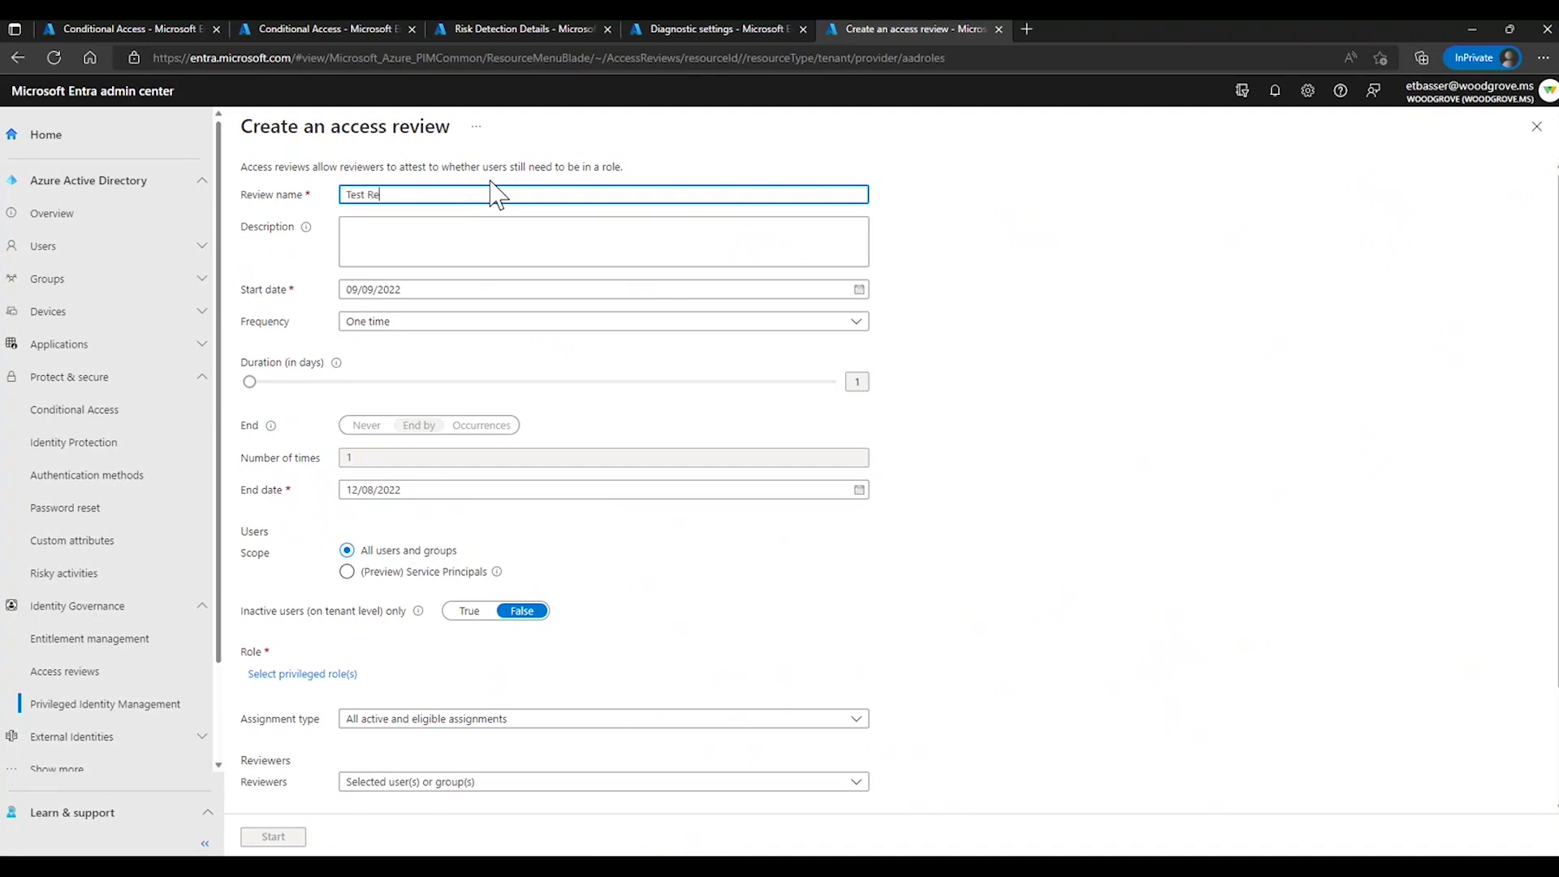
left_click(457, 256)
type("to review access of admin roles (GA)")
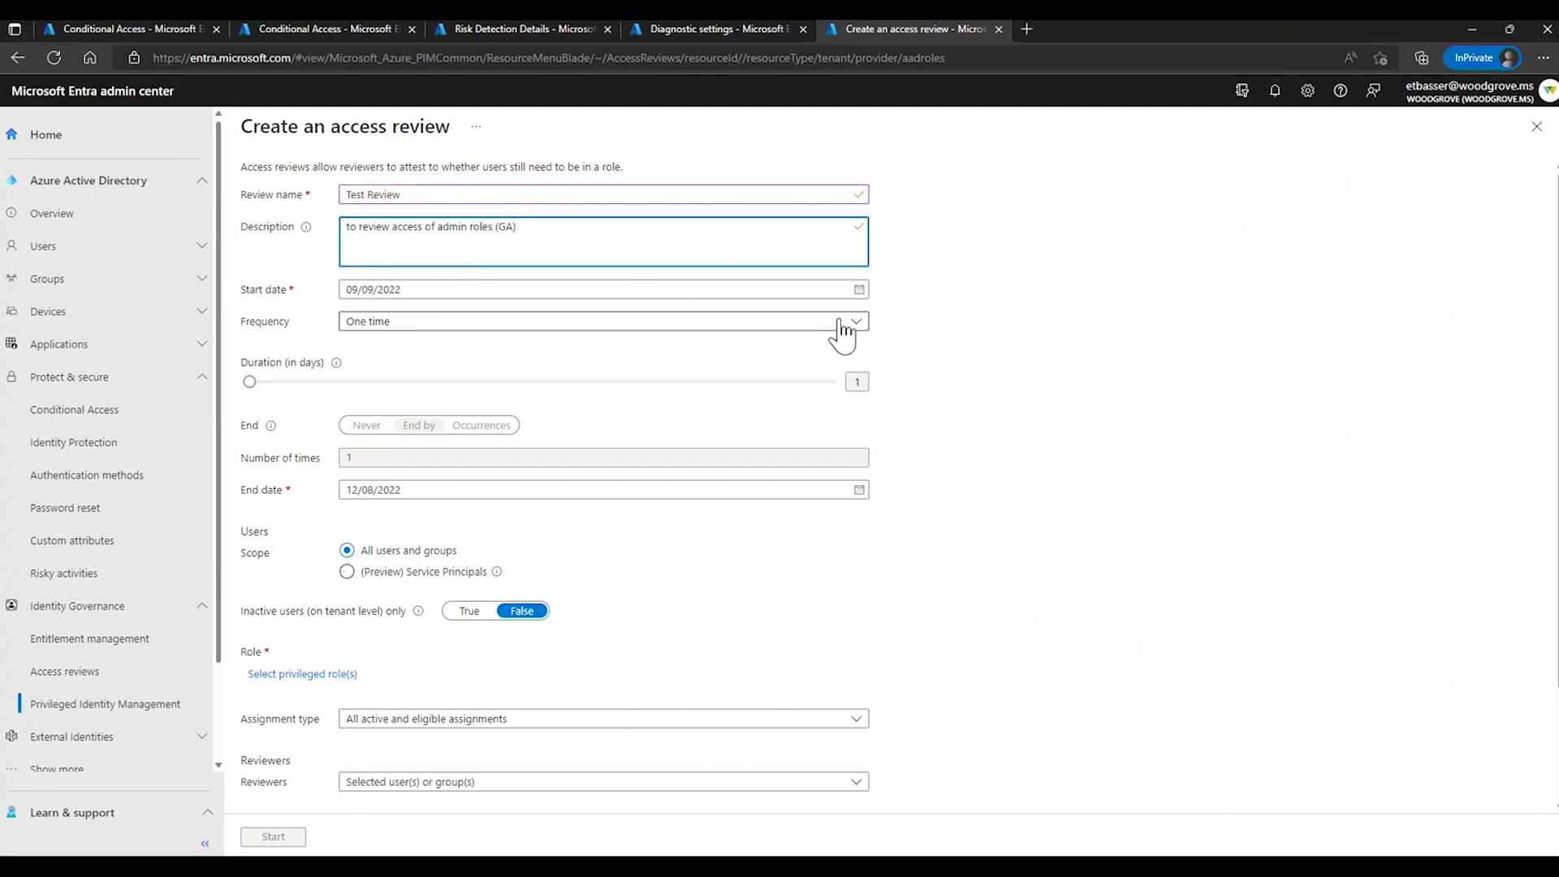
left_click(850, 325)
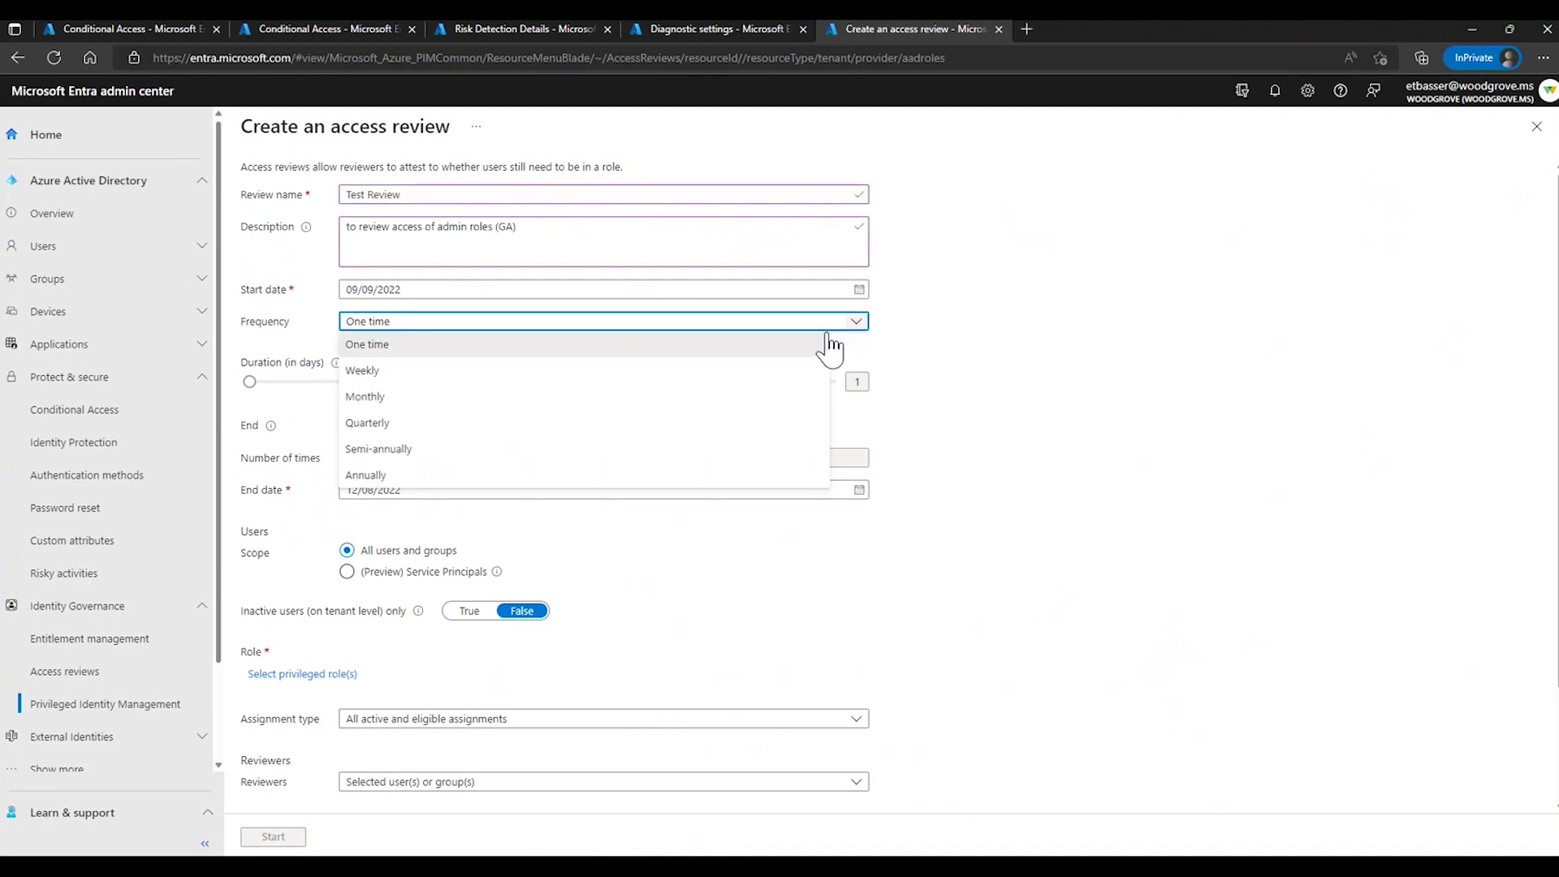
left_click(684, 421)
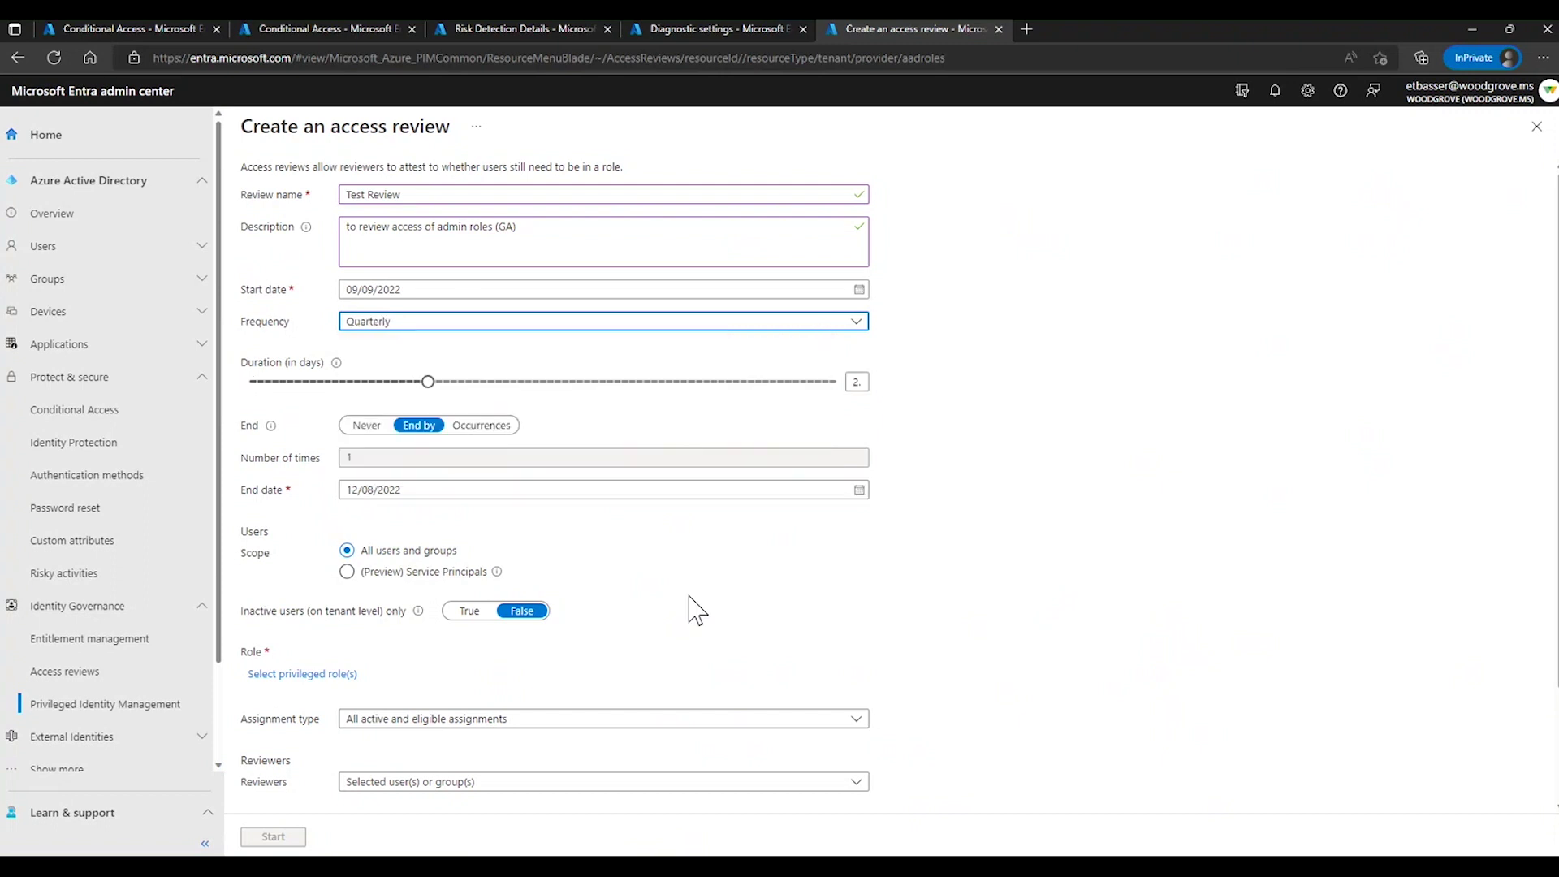
- Scope the review to service principals holding the Global Administrator role
left_click(428, 573)
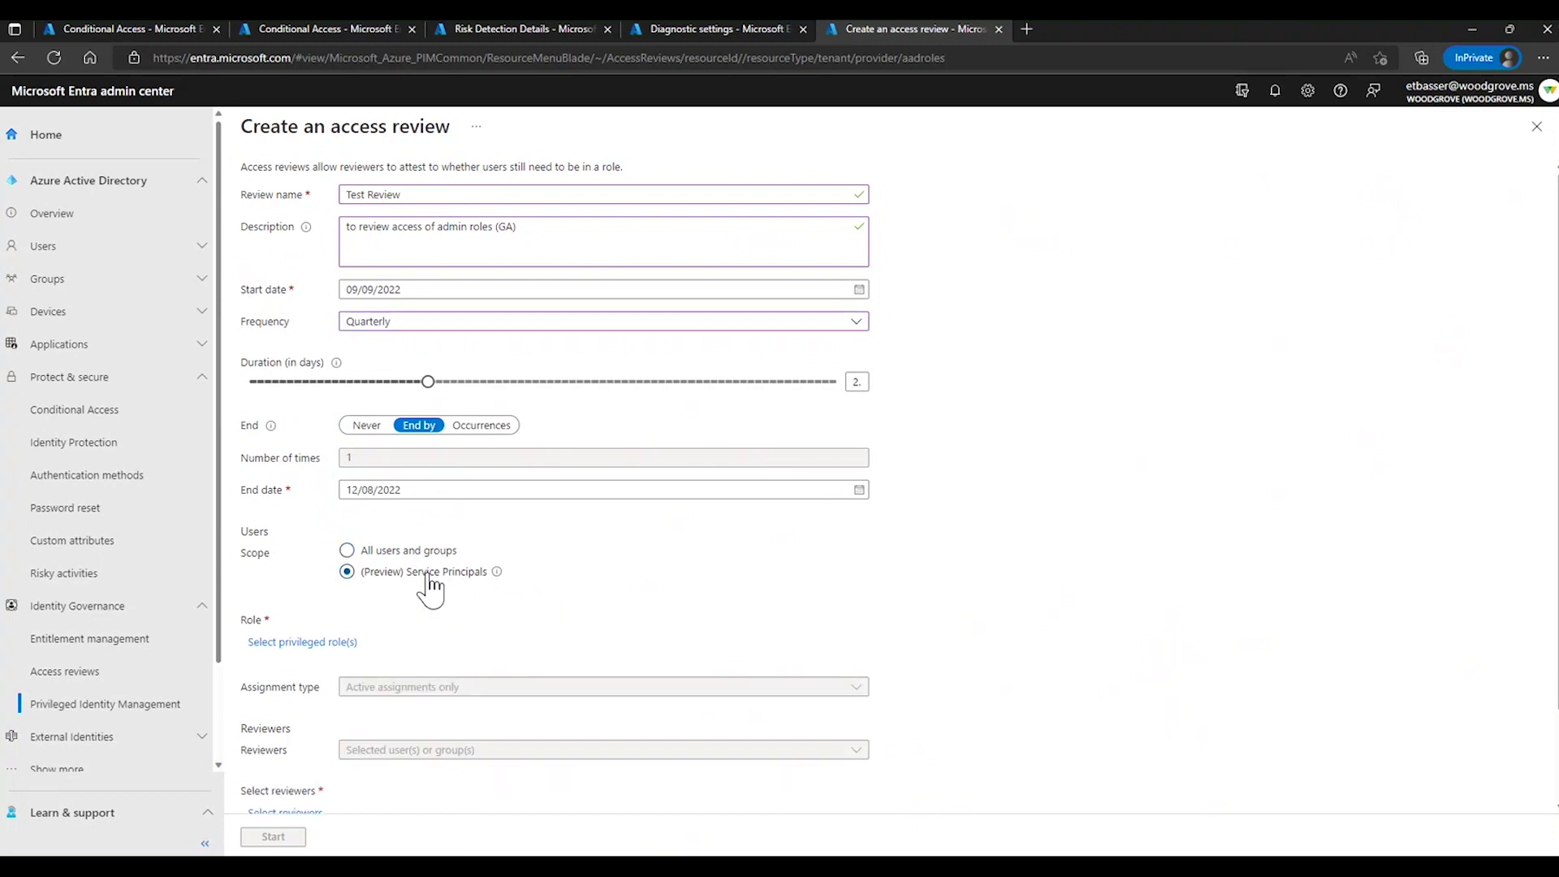
left_click(334, 644)
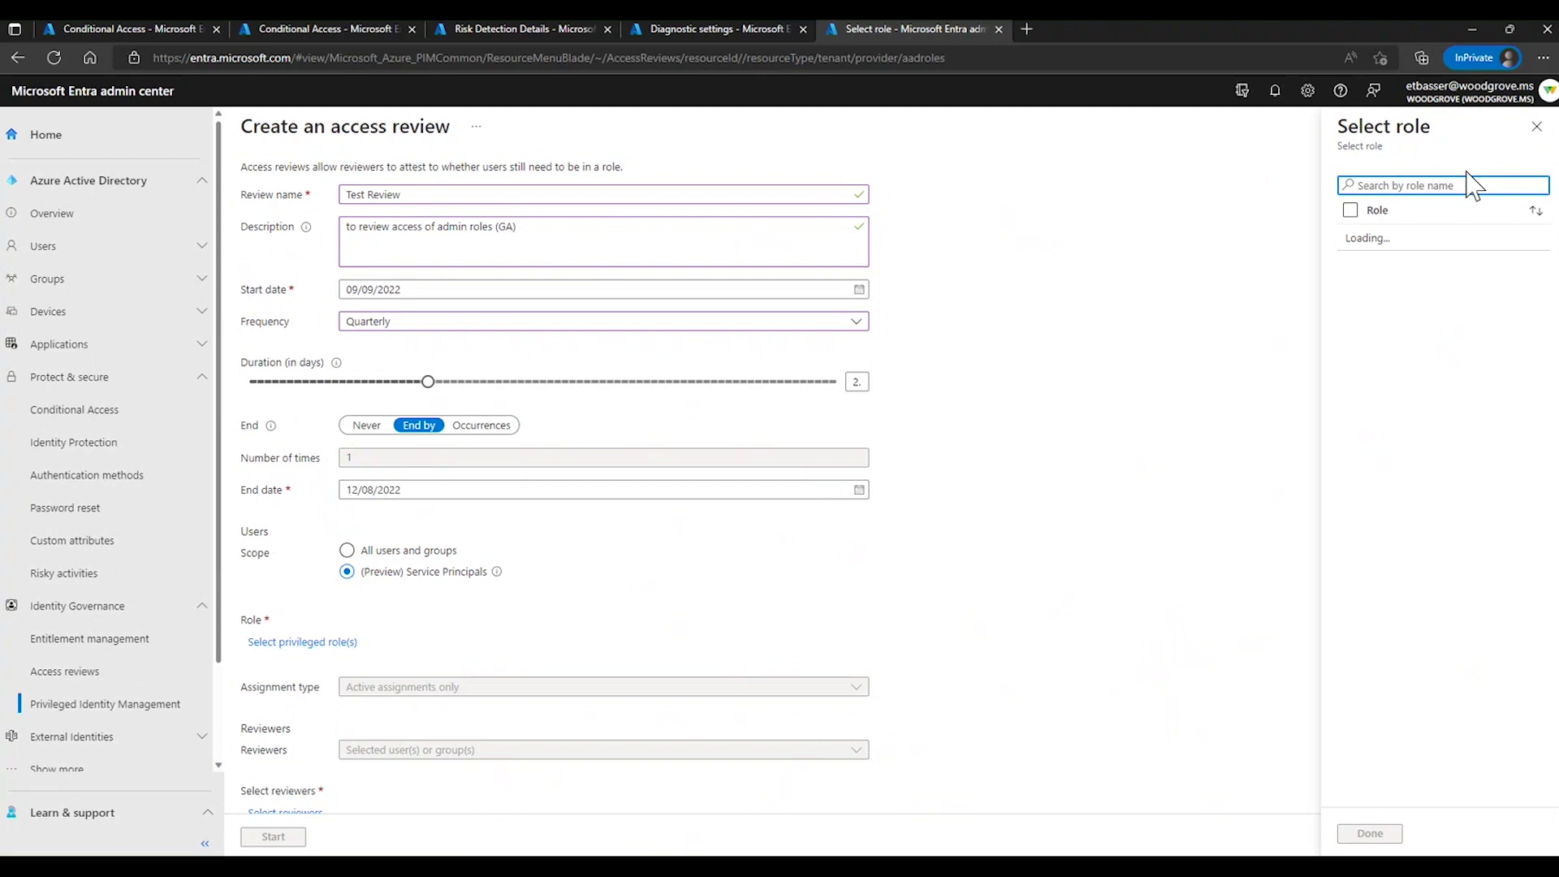
type("global admin")
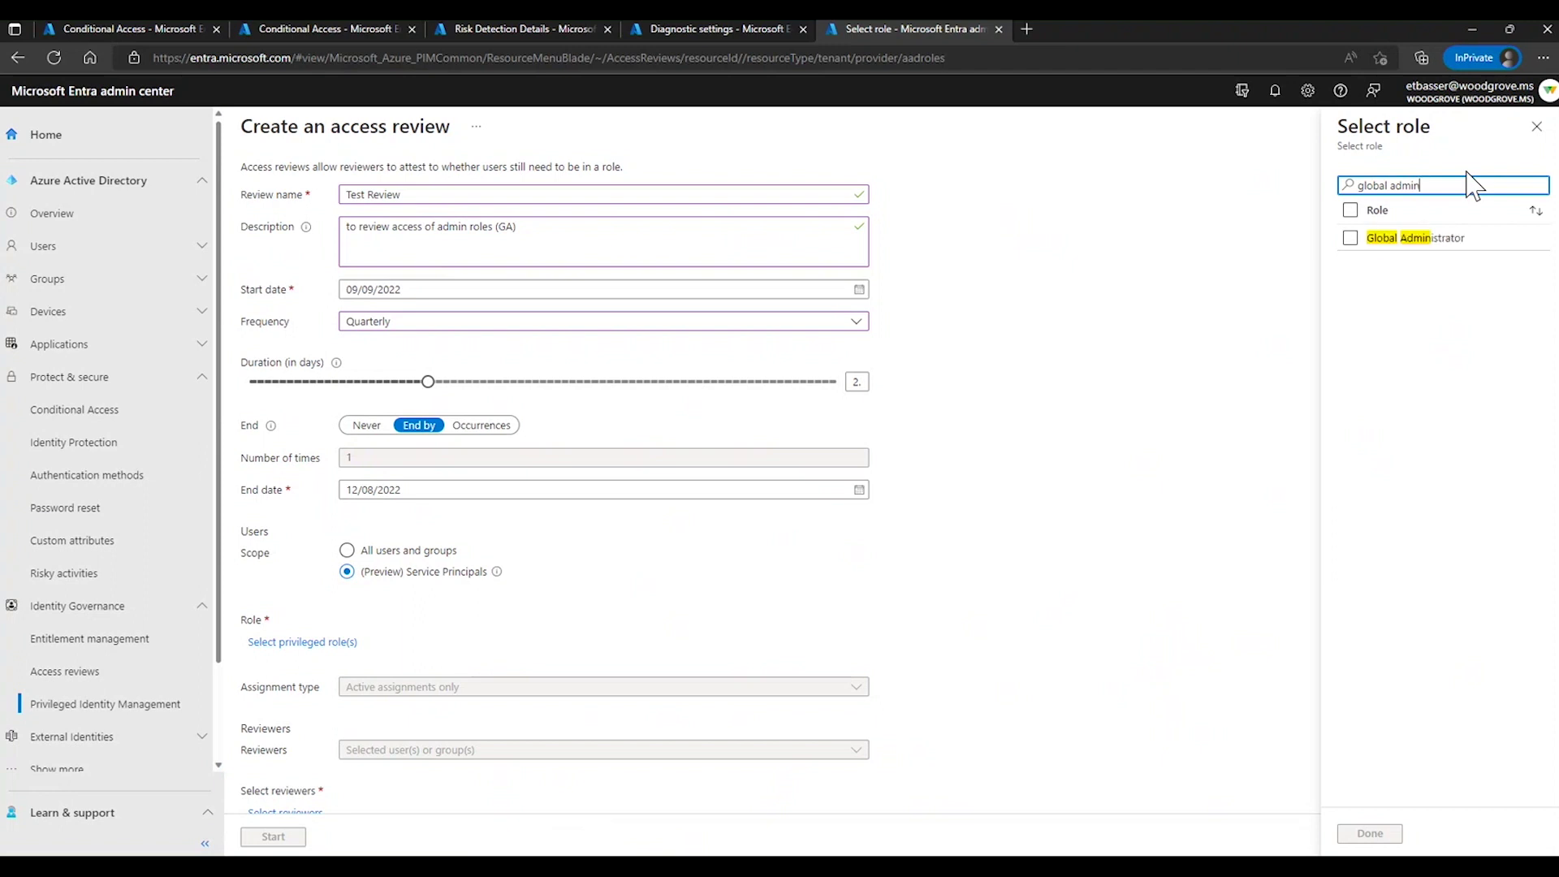
left_click(1351, 238)
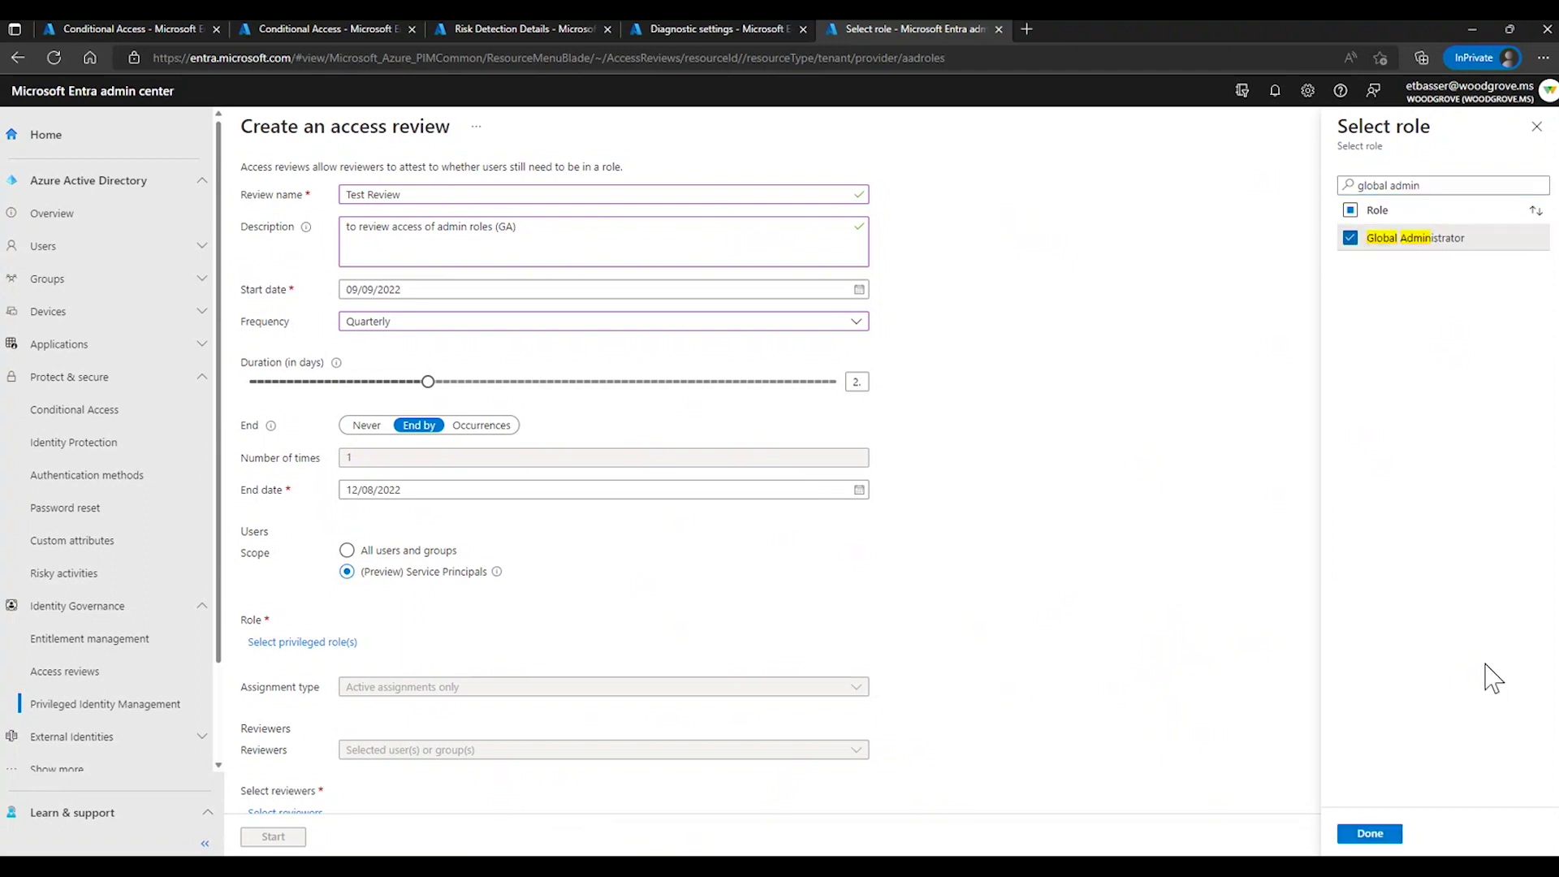
left_click(1369, 833)
scroll(568, 569, "down", 2)
left_click(325, 705)
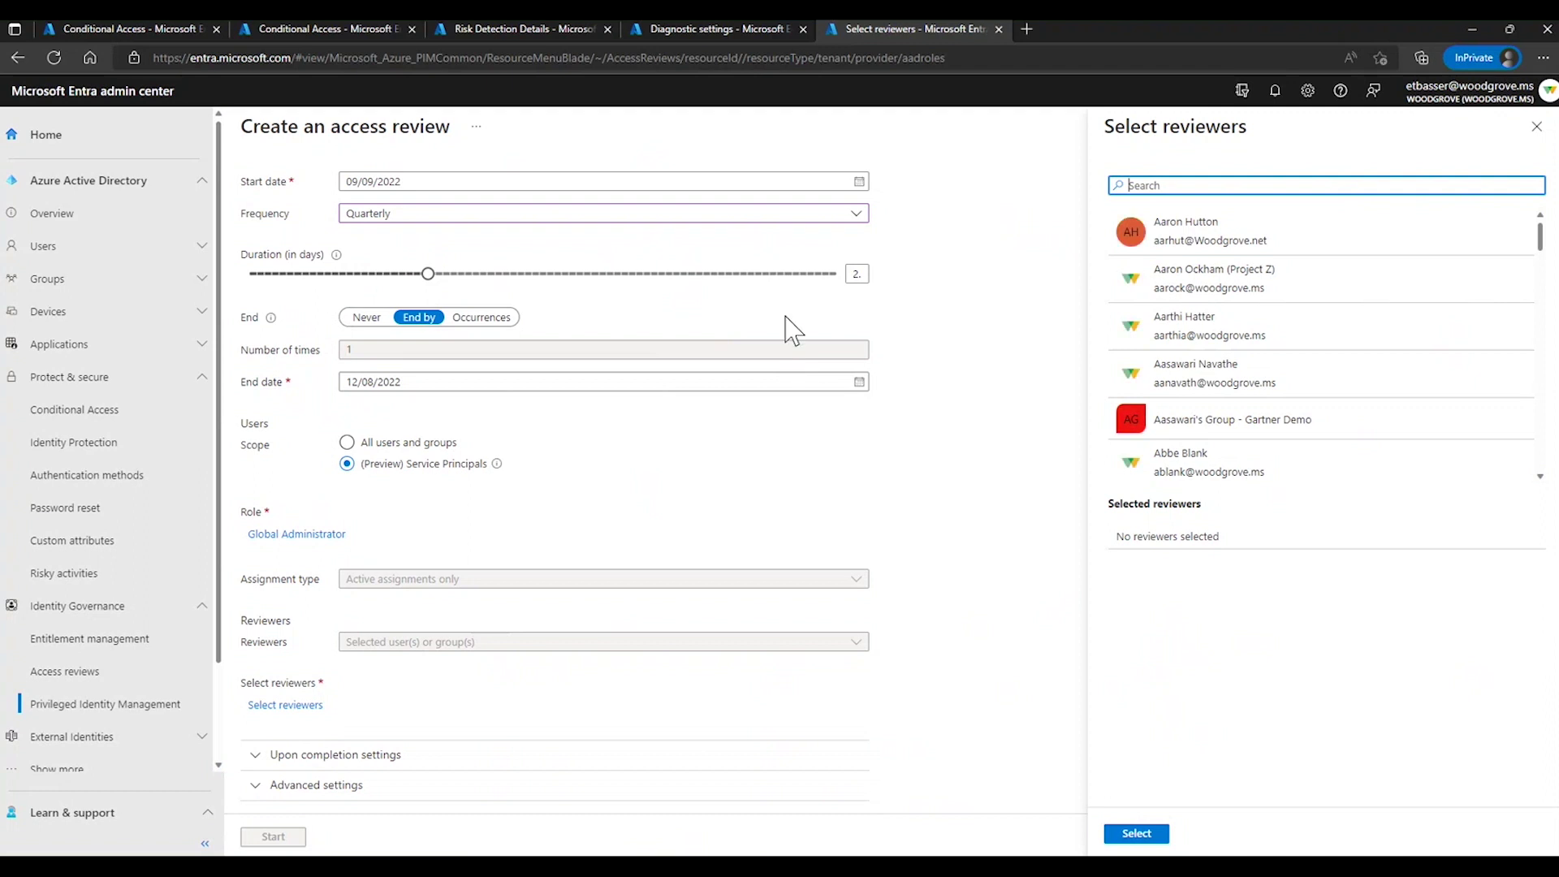
- Add a matching user and the auditTestGroup group as the review's reviewers
left_click(1125, 185)
type("a")
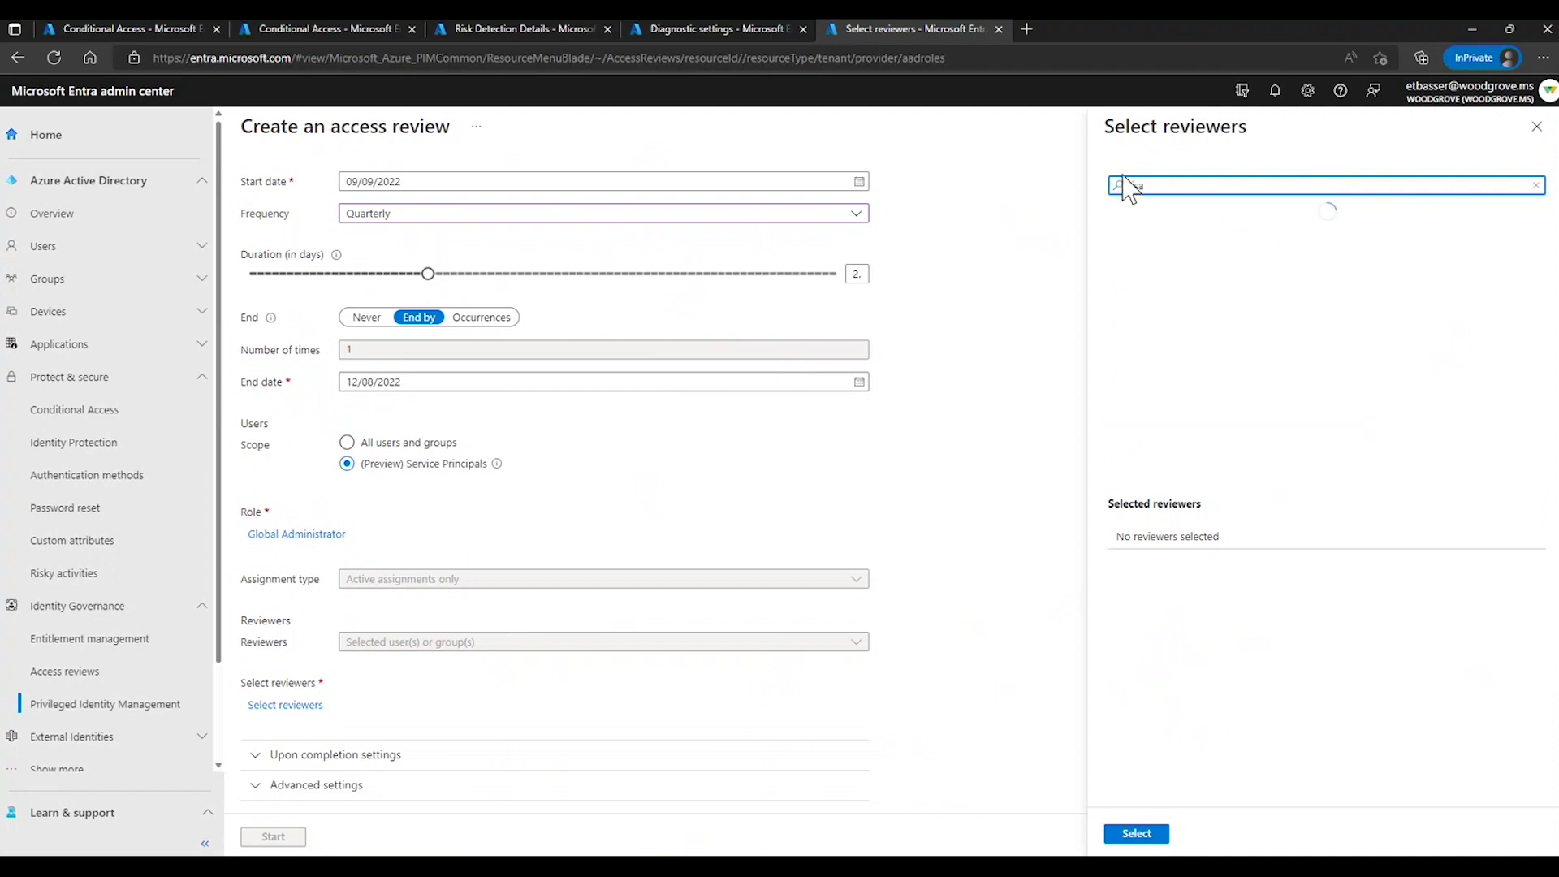
left_click(1299, 280)
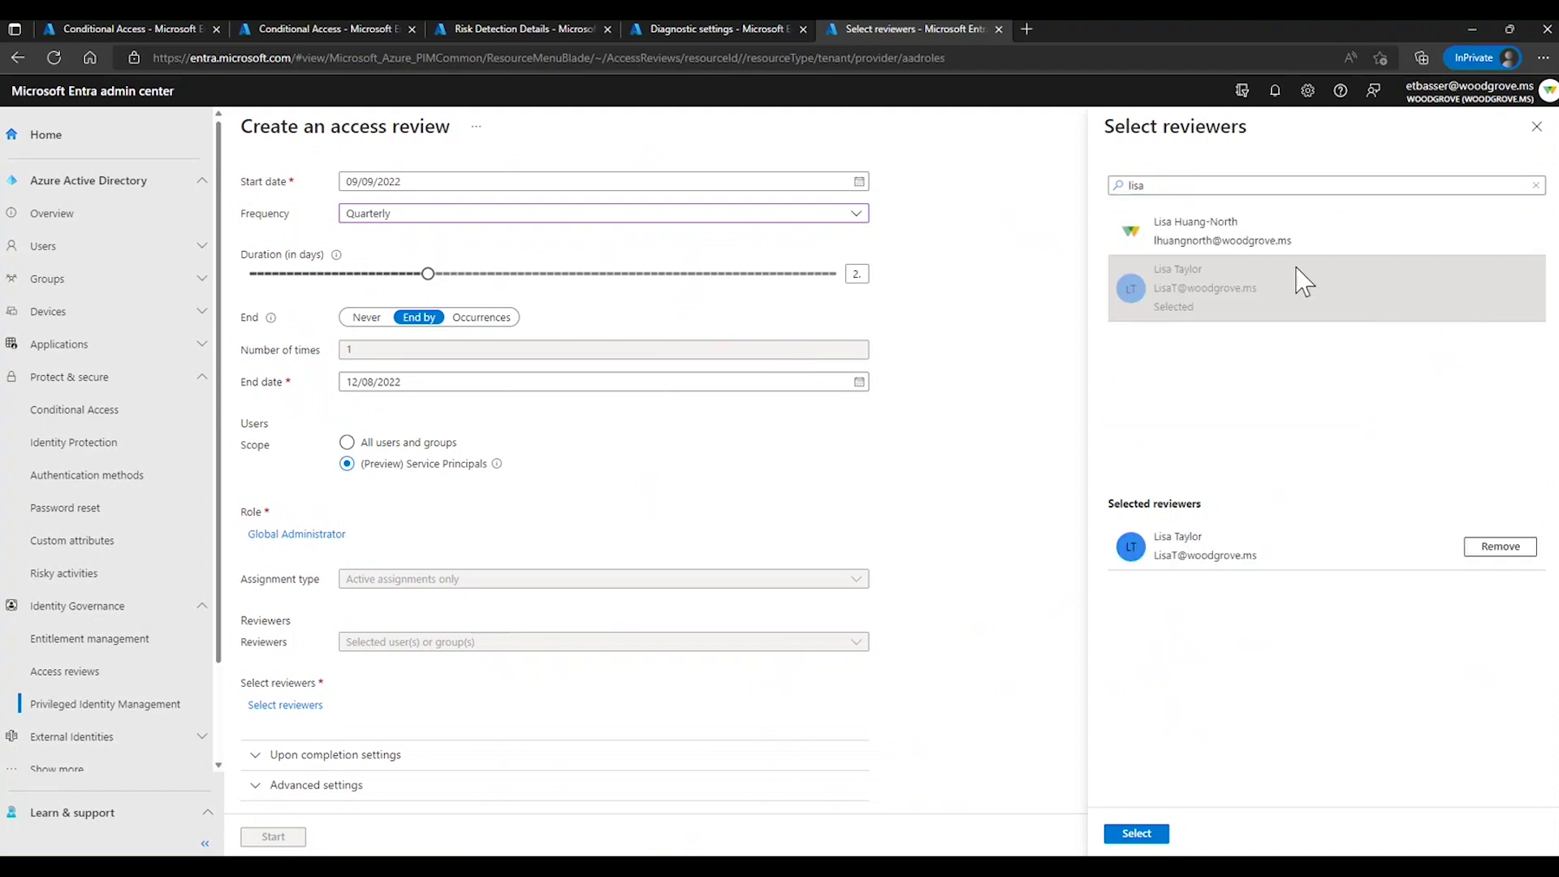
left_click(1153, 834)
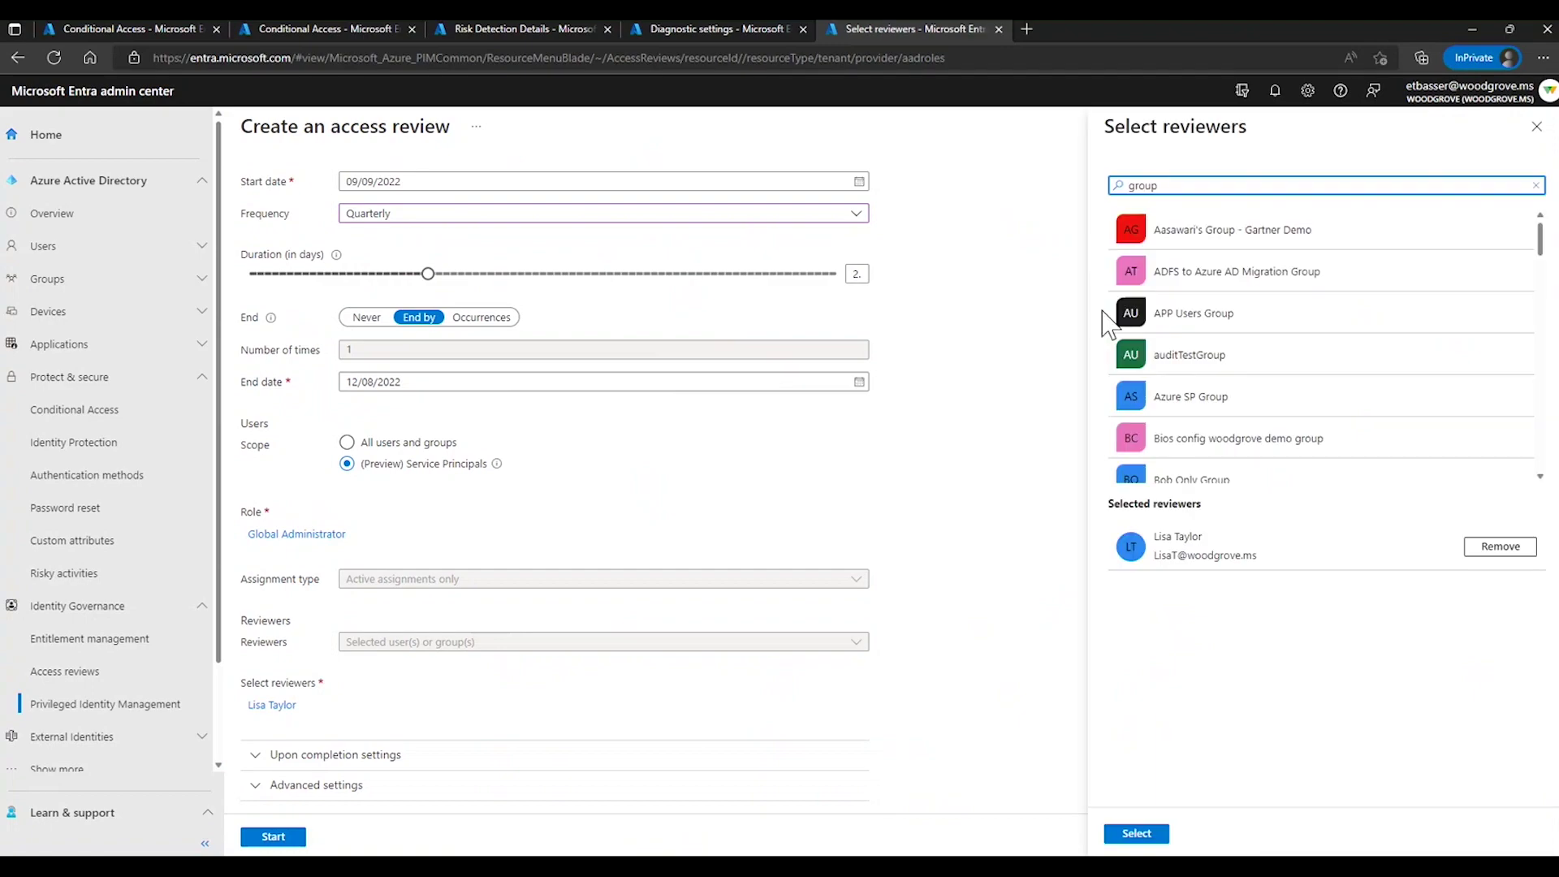
left_click(1129, 355)
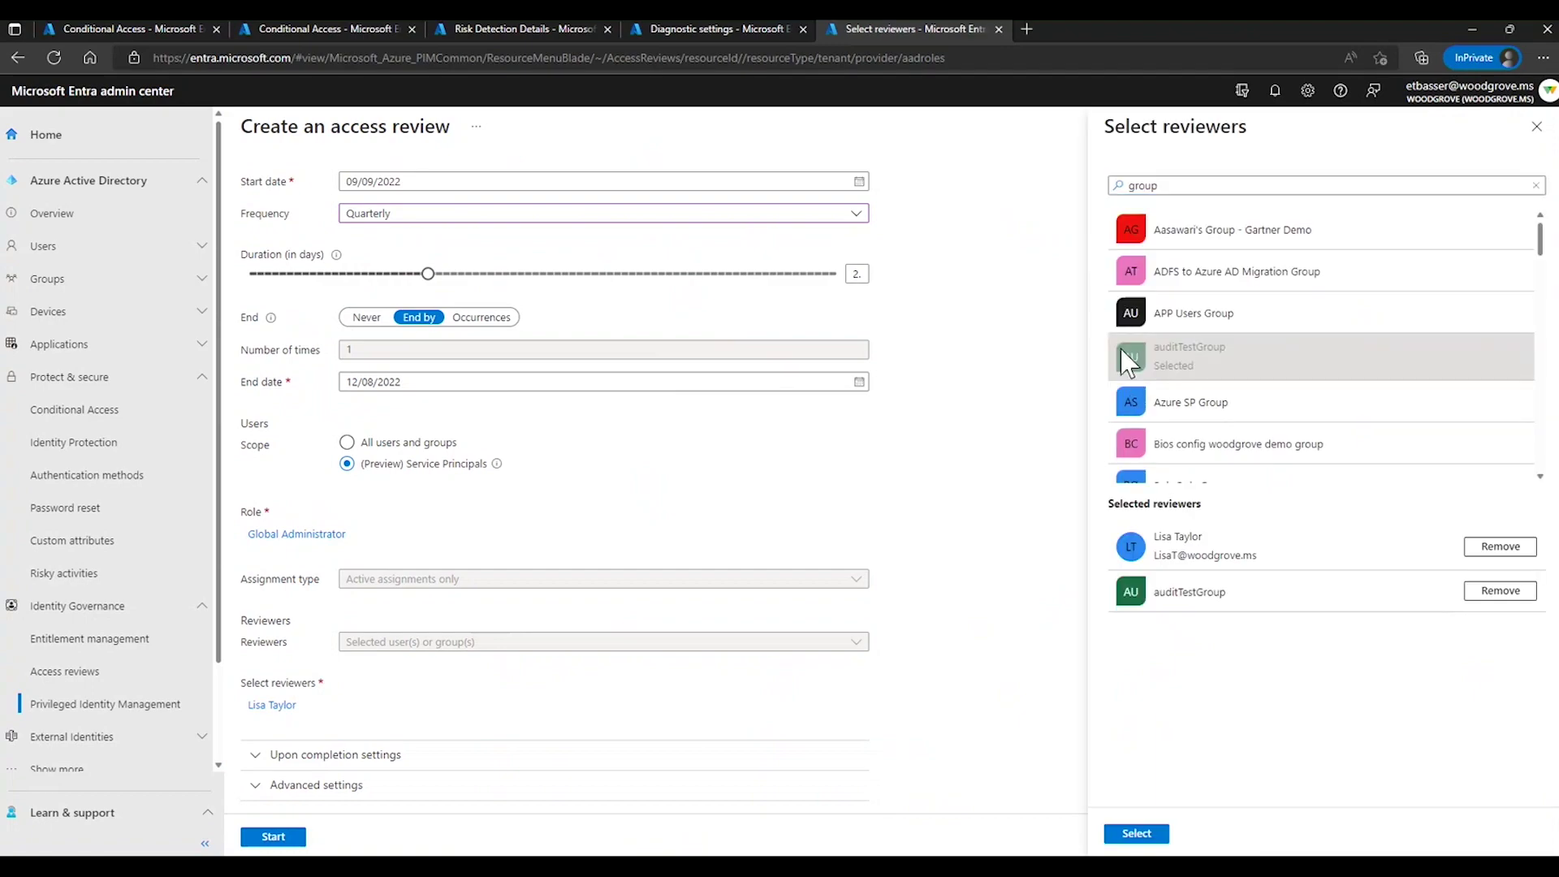
left_click(1161, 834)
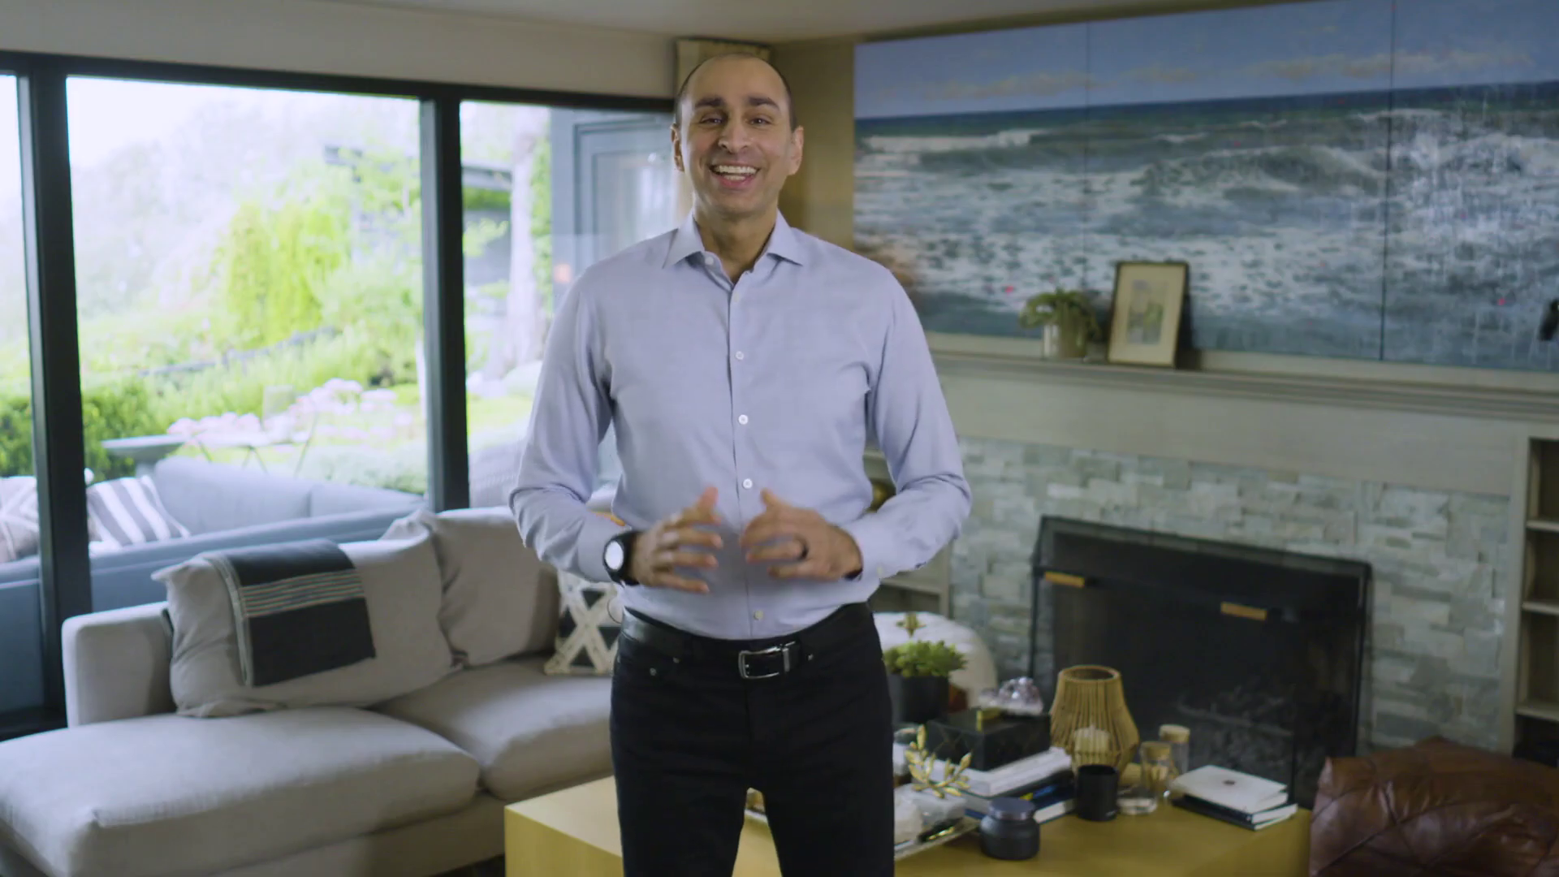